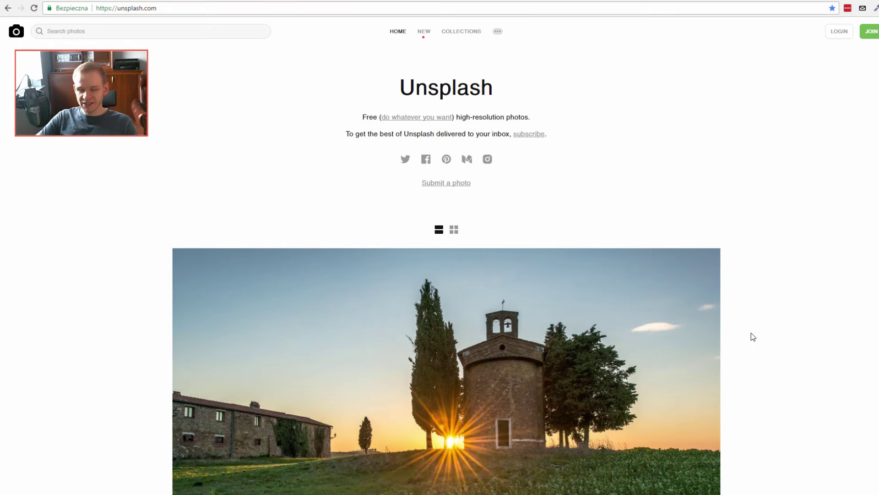
Search Unsplash for 'construction' photos
scroll(504, 244, "down", 3)
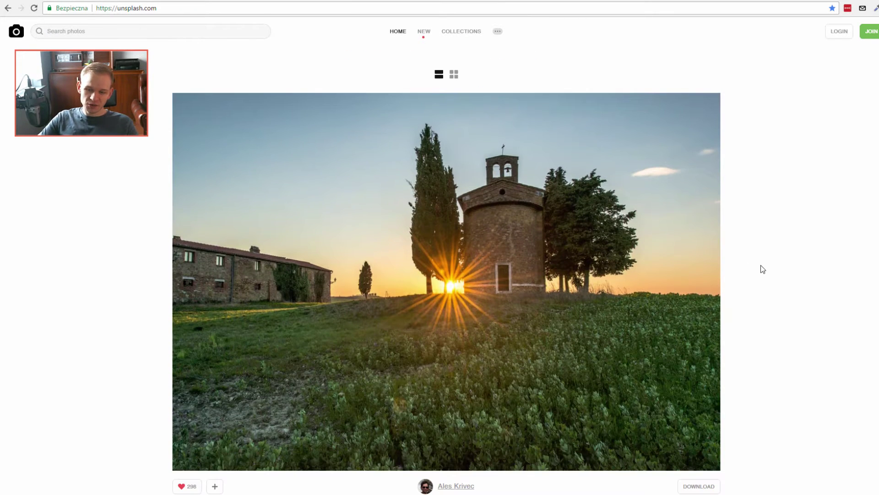
scroll(760, 259, "up", 3)
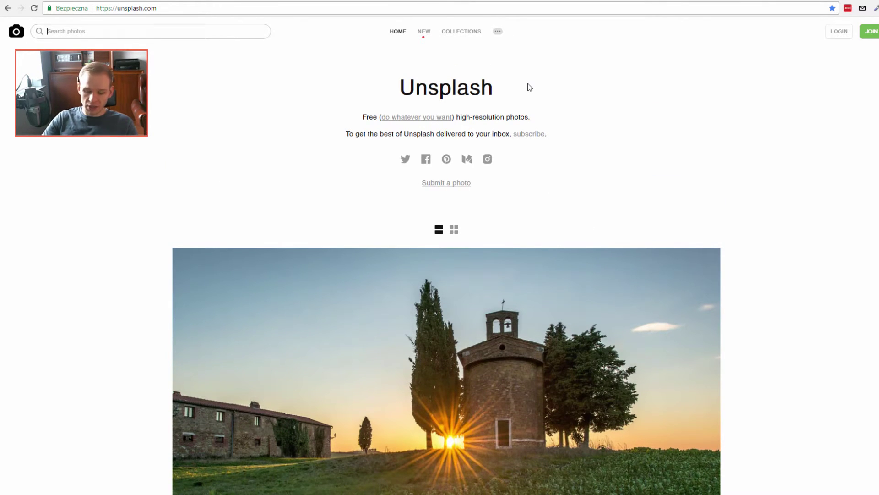
type("ruction")
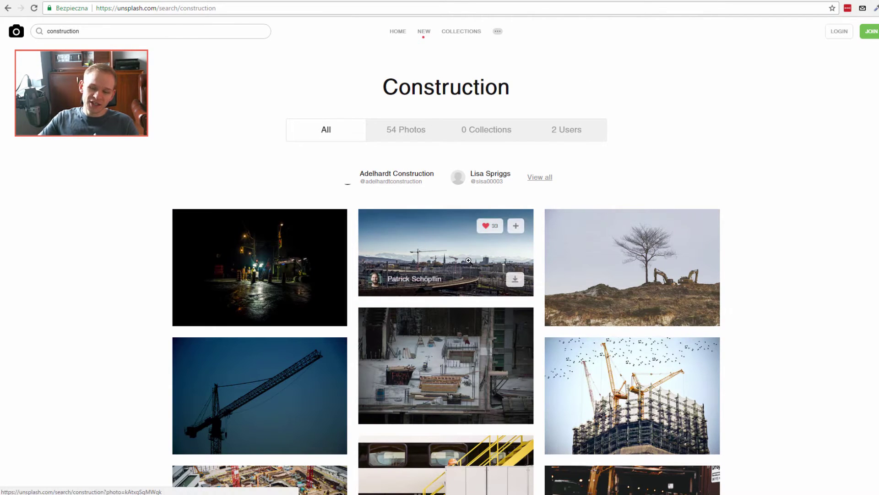
Browse the results and open the orange warning-lamps barricade photo at full size
scroll(747, 298, "down", 3)
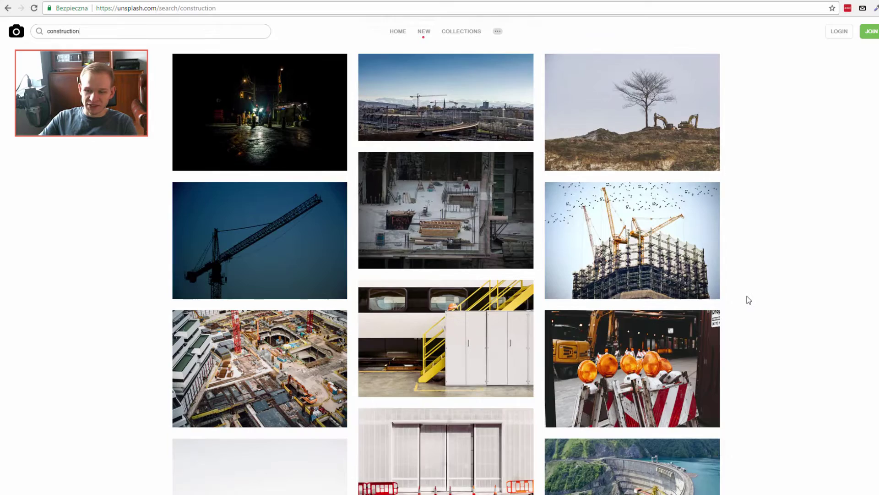
scroll(747, 298, "down", 5)
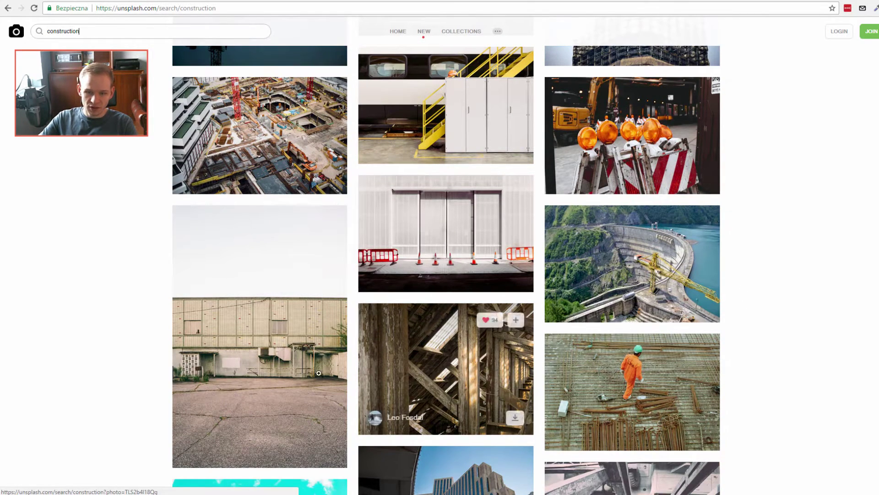
scroll(596, 176, "up", 5)
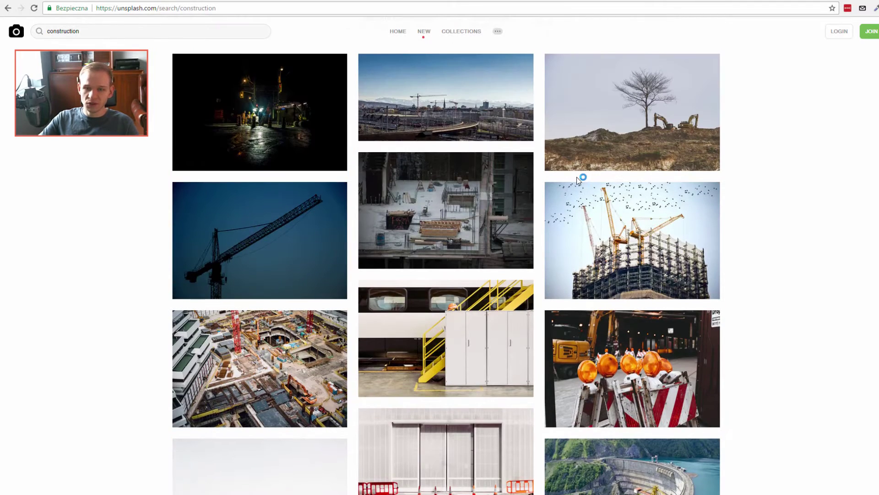
scroll(320, 146, "up", 3)
scroll(504, 206, "down", 5)
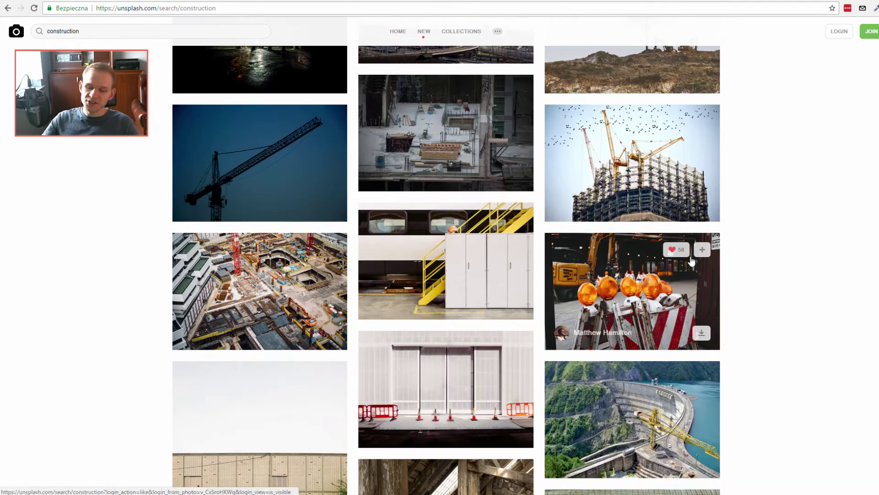
left_click(690, 259)
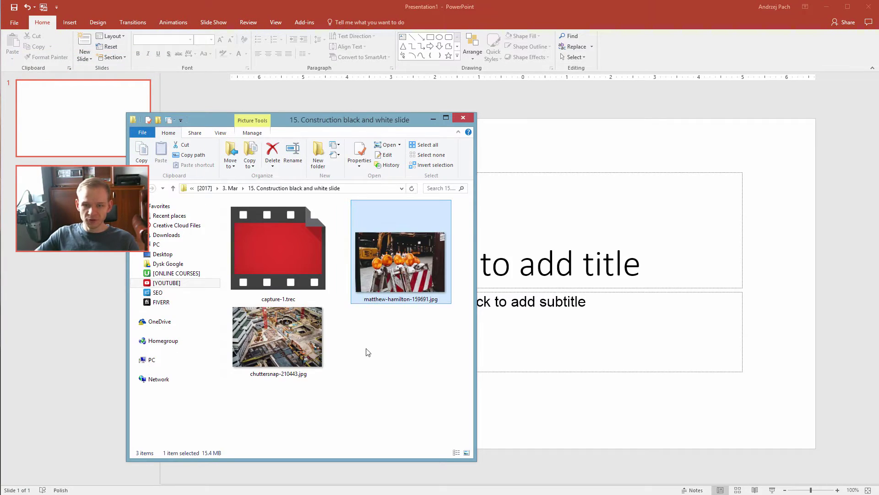
Drag the orange-lamps photo onto the slide, enlarge it to span the slide width, and centre it
left_click(277, 337)
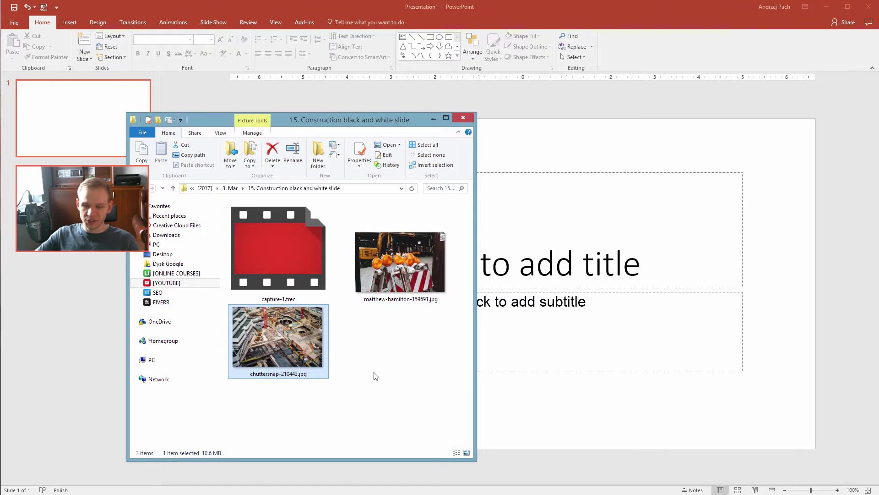
left_click(400, 261)
left_click_drag(401, 261, 772, 351)
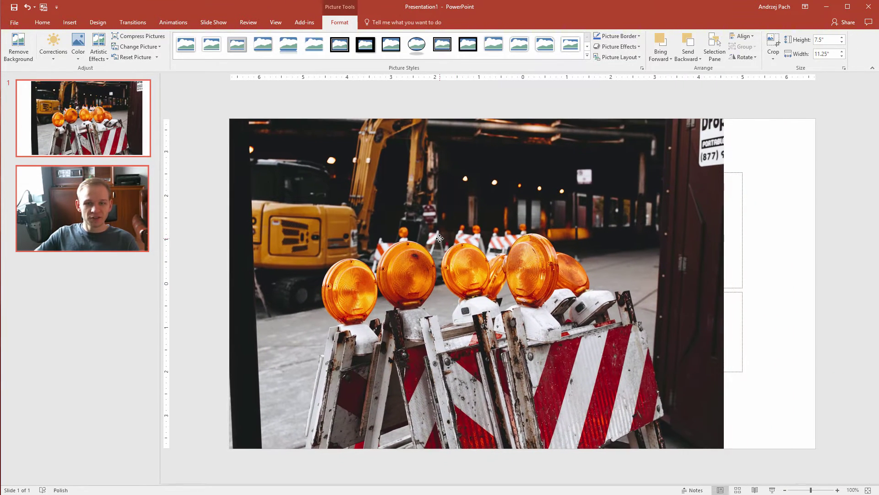
left_click_drag(724, 450, 795, 482)
left_click_drag(681, 425, 668, 343)
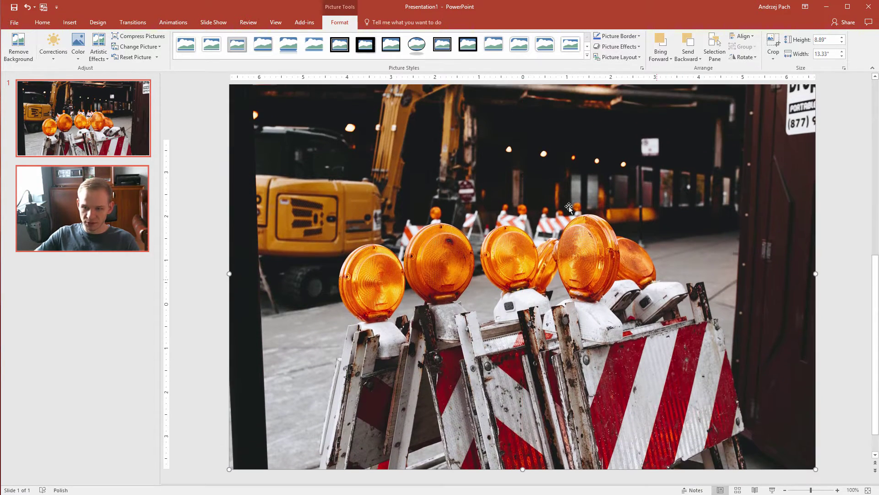
Crop the top of the picture so it is 7.5 inches tall, fitting the slide
scroll(563, 261, "down", 3)
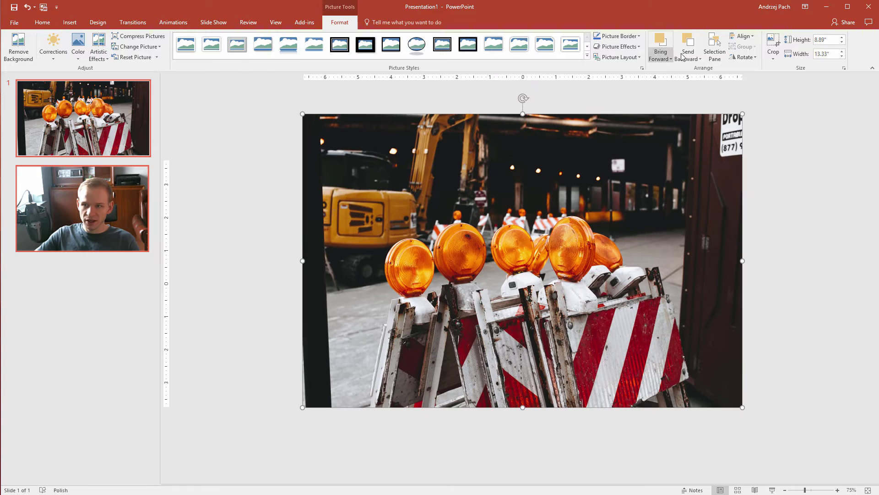
left_click(773, 42)
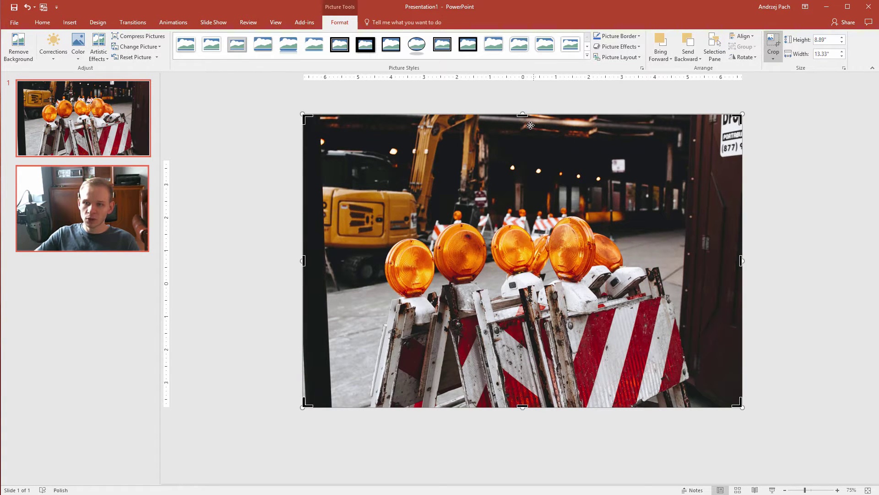
left_click_drag(521, 113, 522, 159)
left_click(798, 165)
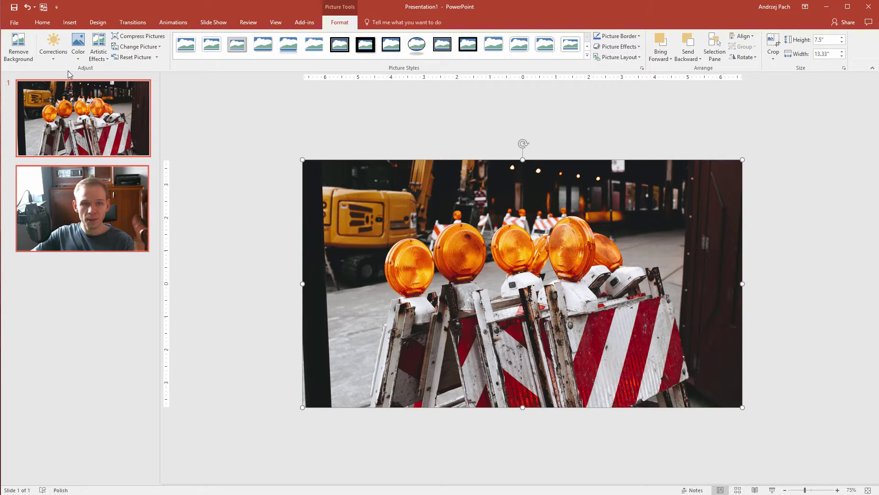
left_click(75, 58)
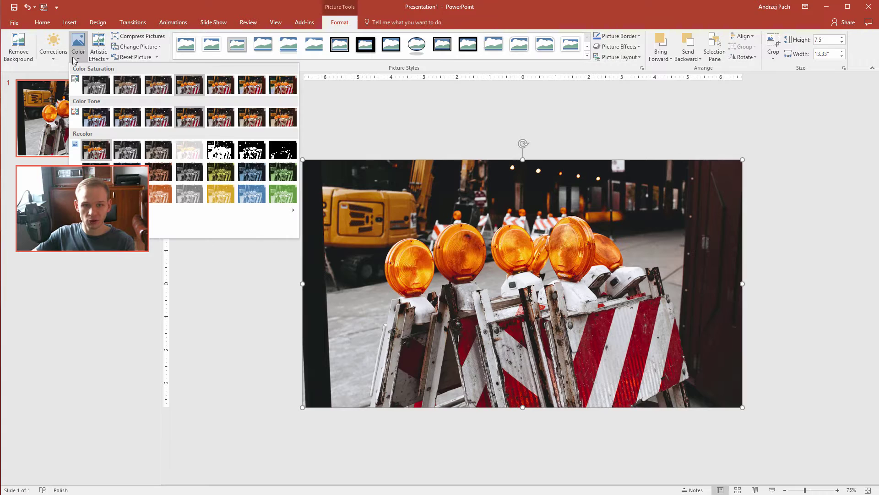
left_click(95, 91)
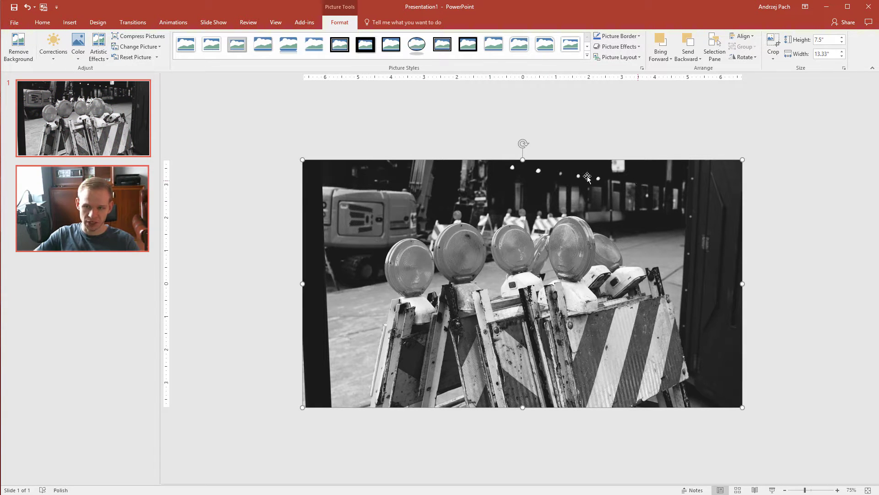
key("ctrl+z")
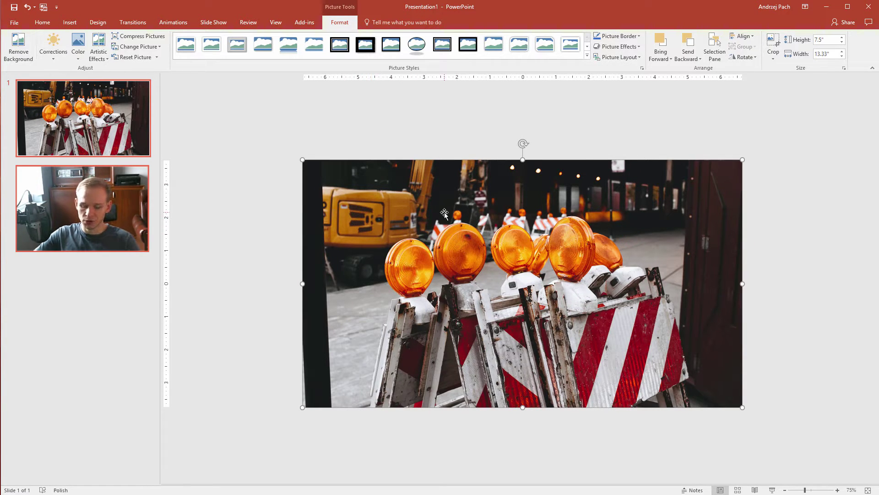
Swap in the construction-site photo, enlarge it over the slide, and set Saturation to 0%
key("ctrl+z")
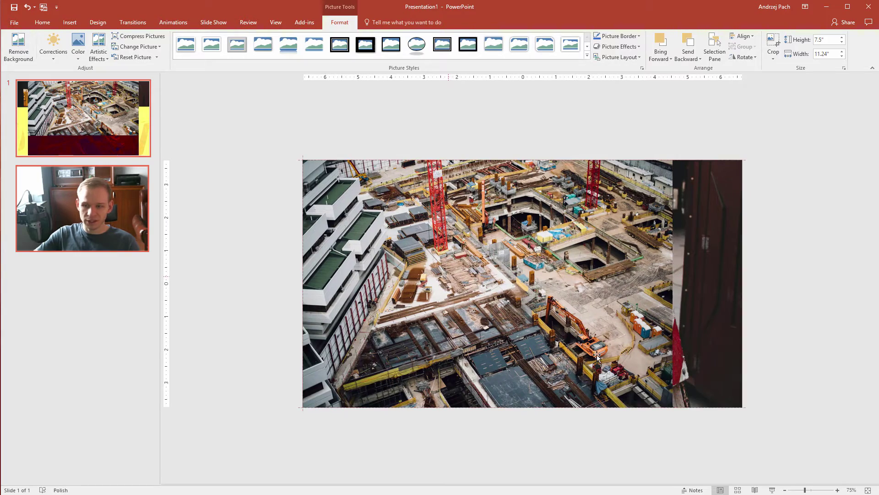
left_click_drag(742, 407, 749, 442)
left_click(78, 46)
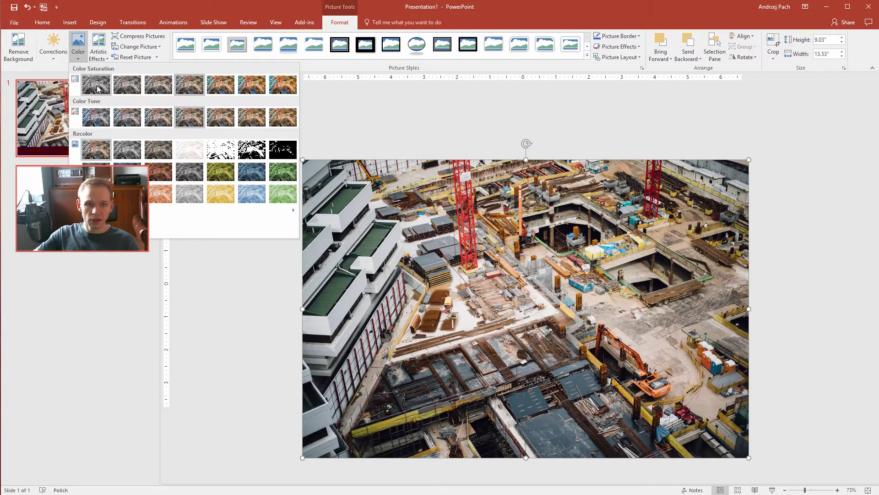
left_click(97, 89)
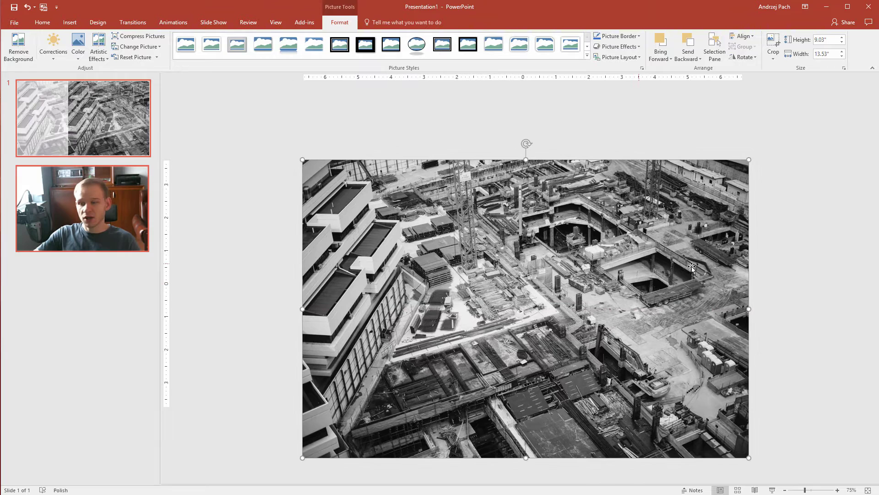
Crop the bottom strip so the photo ends exactly at the slide edge
left_click(773, 46)
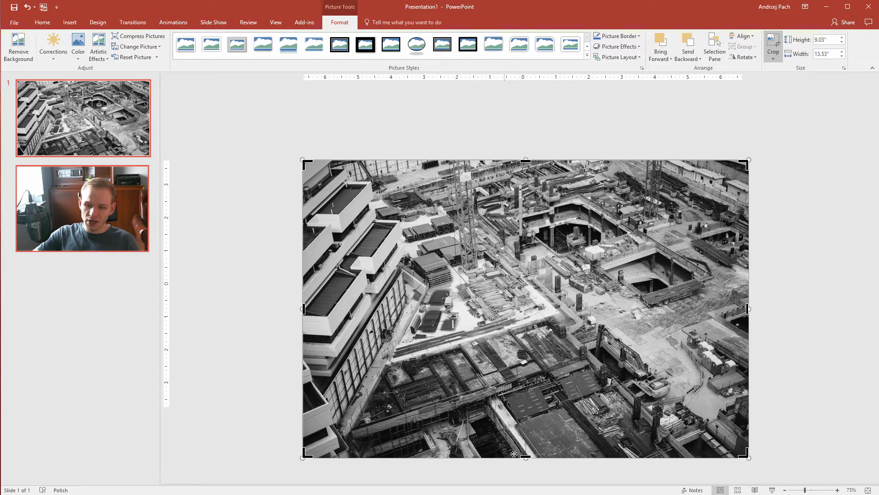
mouse_move(525, 455)
left_mouse_down()
mouse_move(545, 390)
mouse_move(542, 408)
left_mouse_up()
left_click(771, 37)
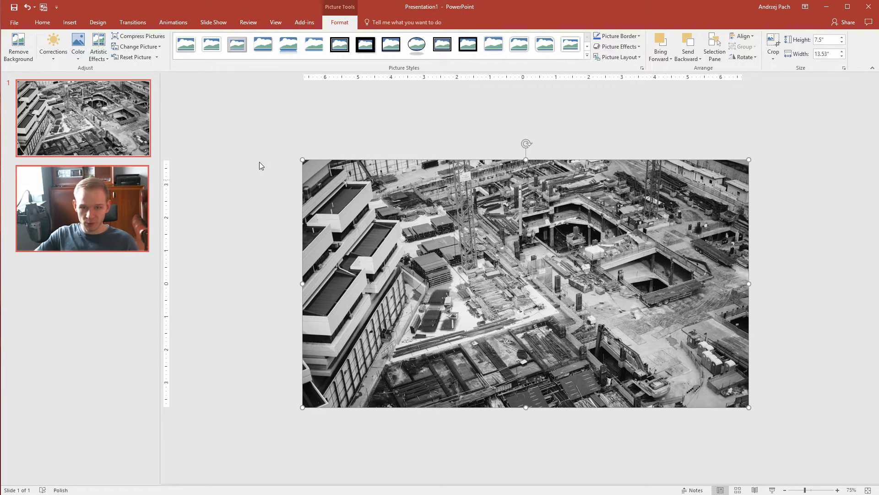
left_click(277, 133)
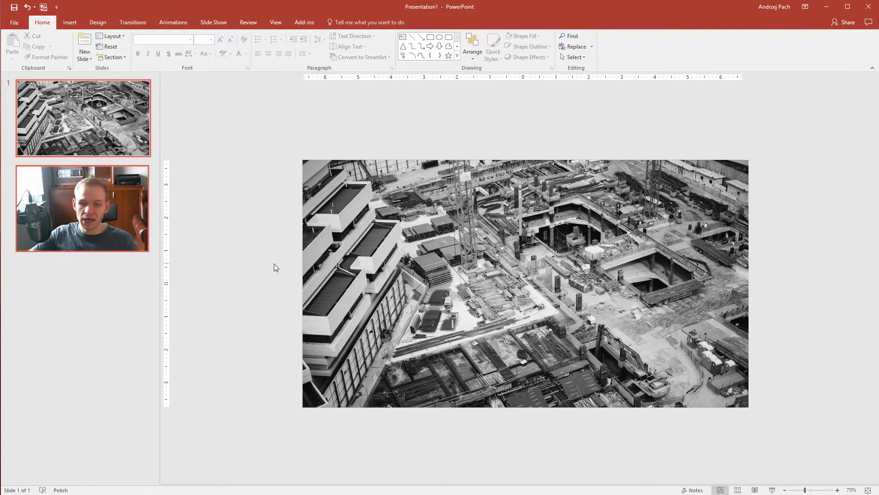
Draw a rectangle over the slide's lower half and stretch it to the left edge, 3.66 by 13.53 inches
left_click(70, 24)
left_click(157, 46)
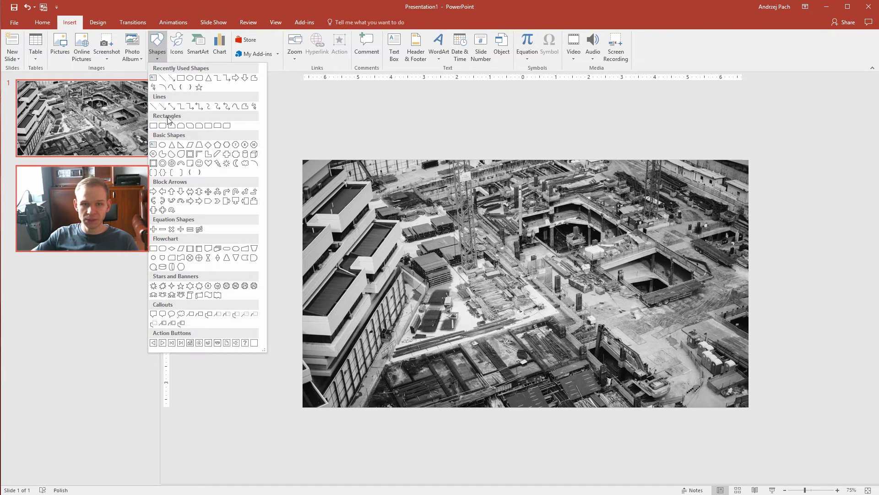
left_click(181, 78)
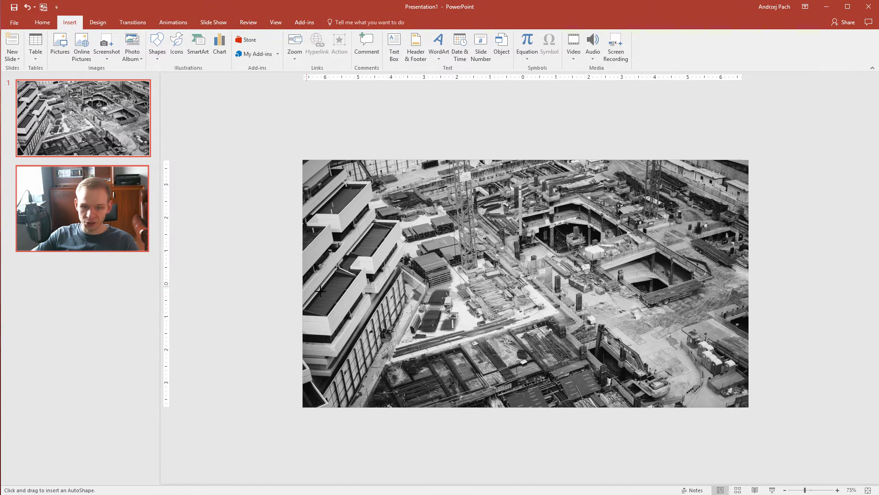
left_click_drag(306, 285, 749, 407)
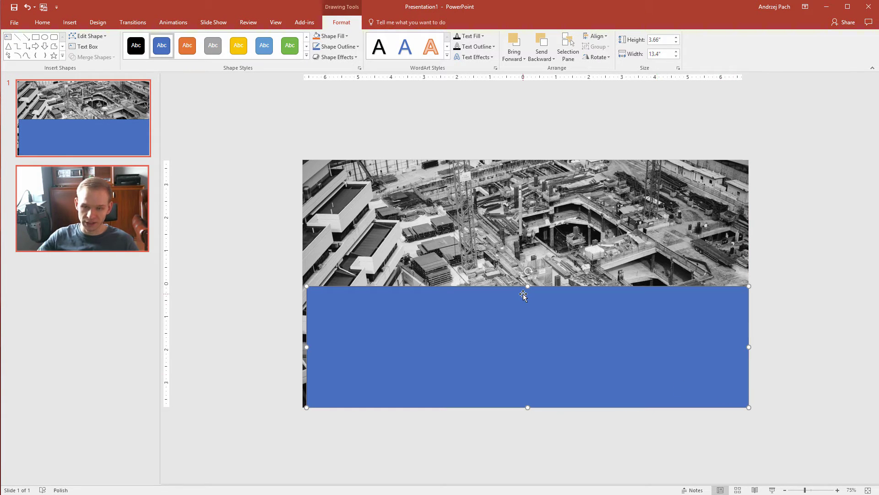
left_click_drag(306, 347, 302, 347)
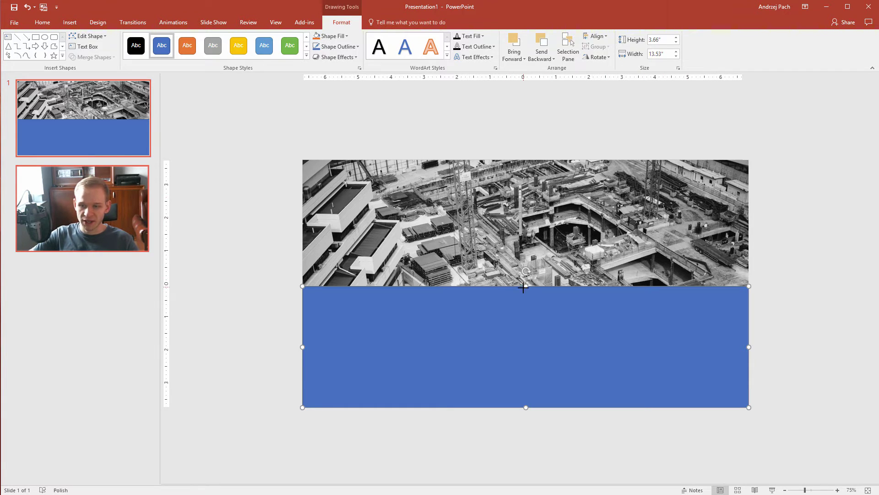
mouse_move(525, 286)
left_mouse_down()
mouse_move(526, 231)
mouse_move(526, 286)
left_mouse_up()
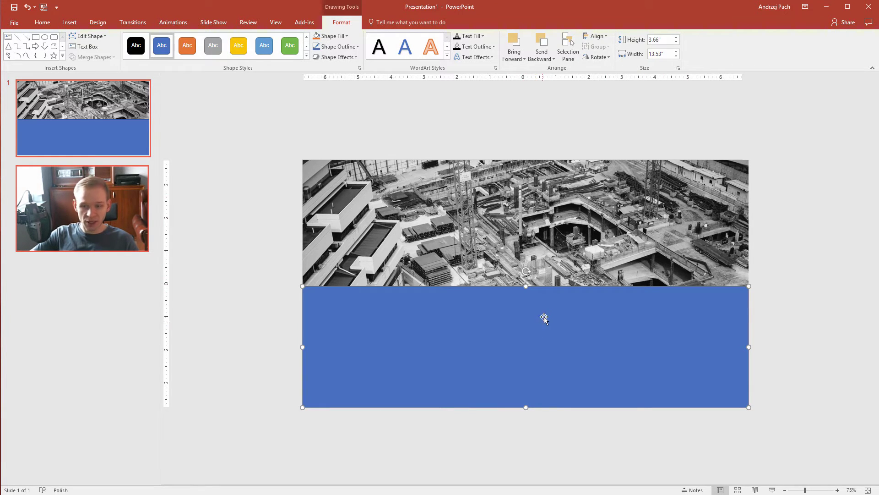
In Format Shape, switch the rectangle to a gradient fill using the orange preset
right_click(510, 313)
left_click(533, 479)
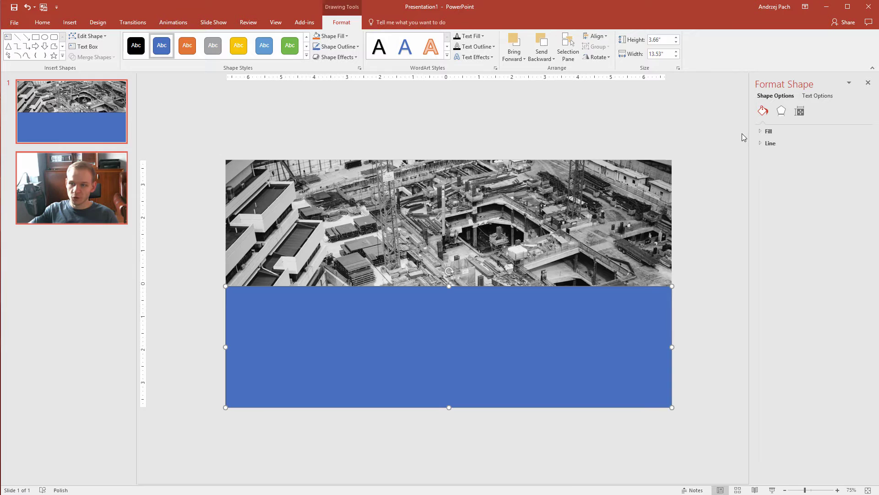
left_click(760, 131)
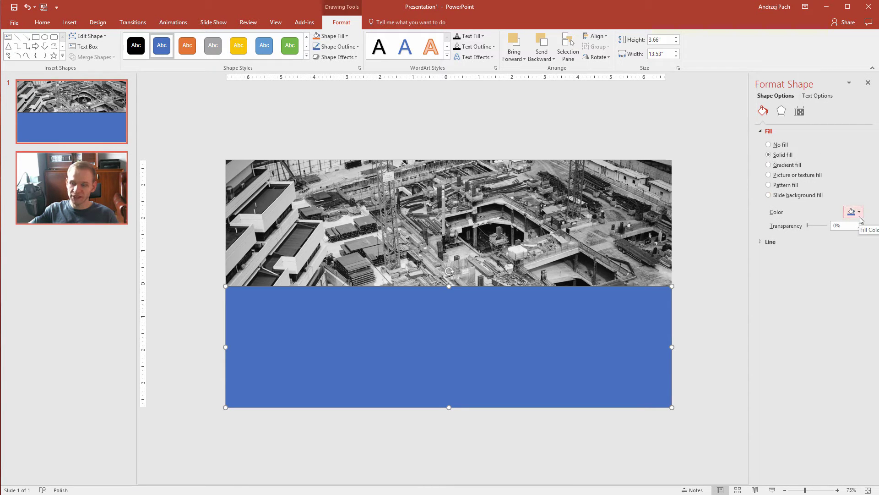
left_click(770, 165)
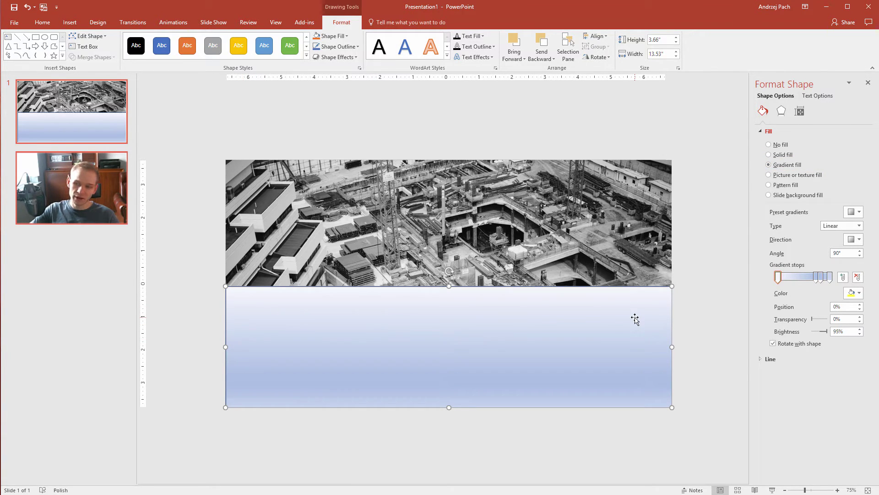
left_click(851, 212)
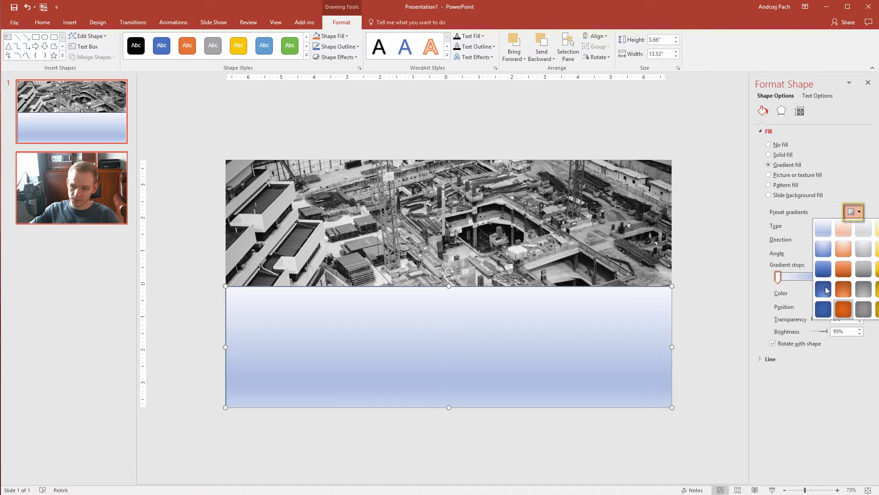
left_click(845, 272)
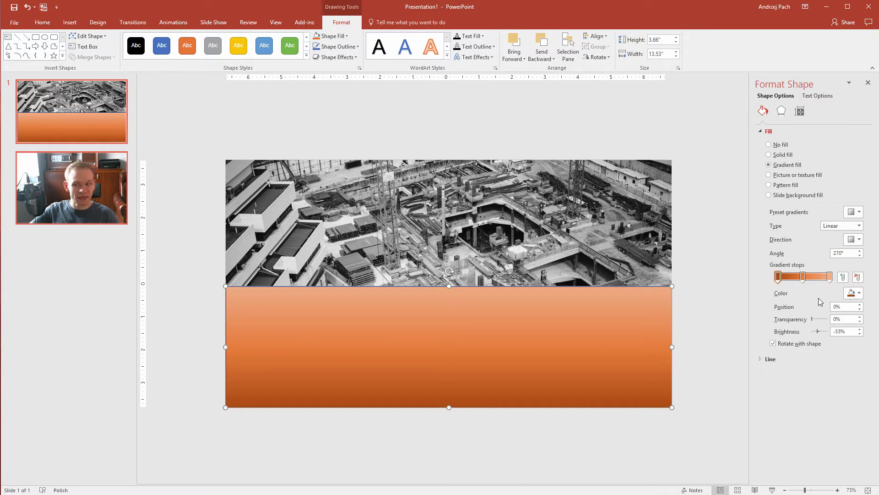
left_click(856, 226)
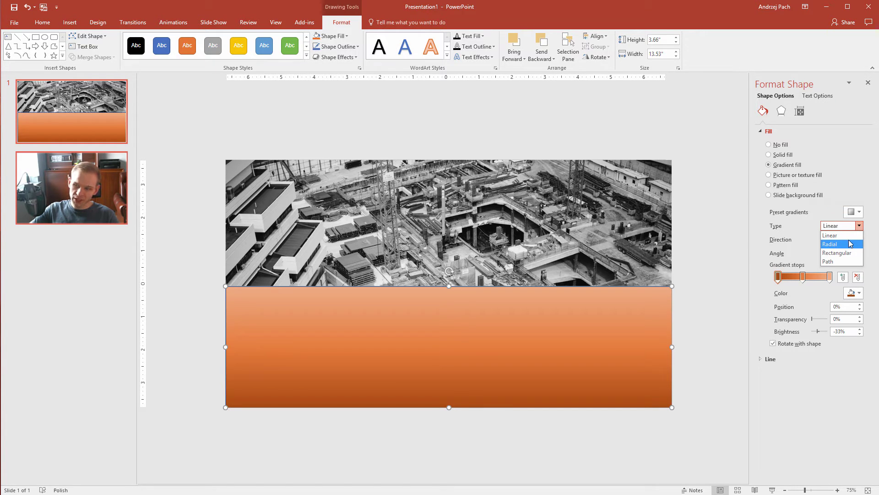
Keep the gradient linear and set its direction to run horizontally at 0°
left_click(819, 229)
left_click(853, 239)
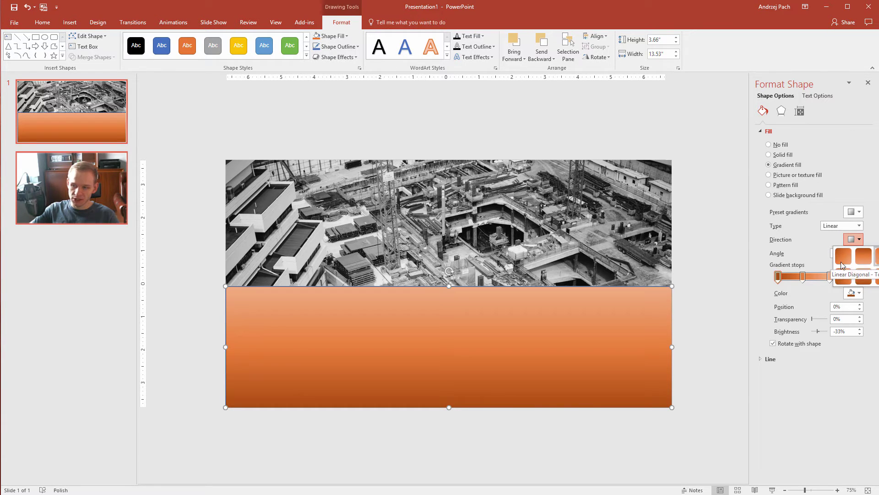
left_click(877, 276)
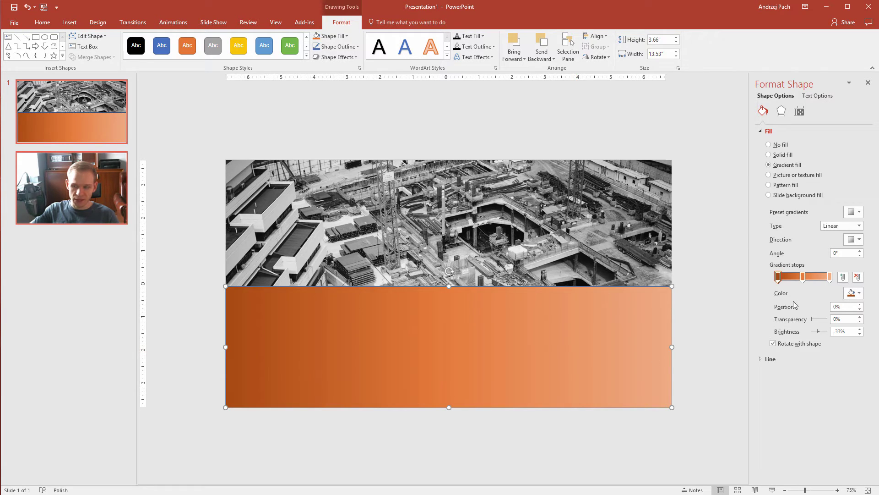
Add gradient stops near 33% and 75% and make the 0% stop 49% transparent
left_click(818, 277)
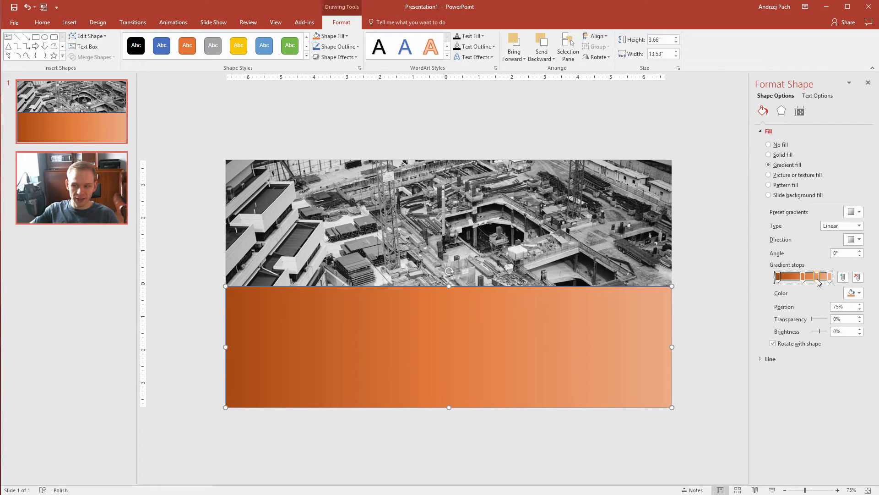
left_click_drag(819, 281, 795, 281)
left_click(816, 281)
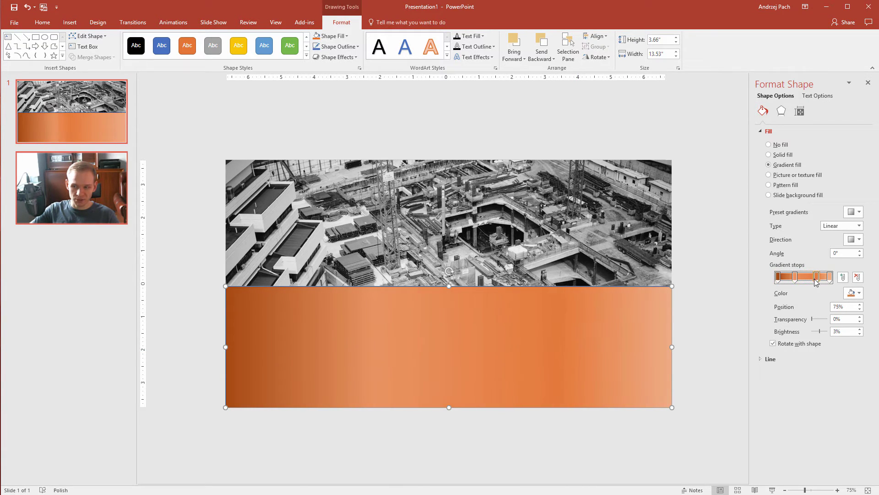
left_click(777, 280)
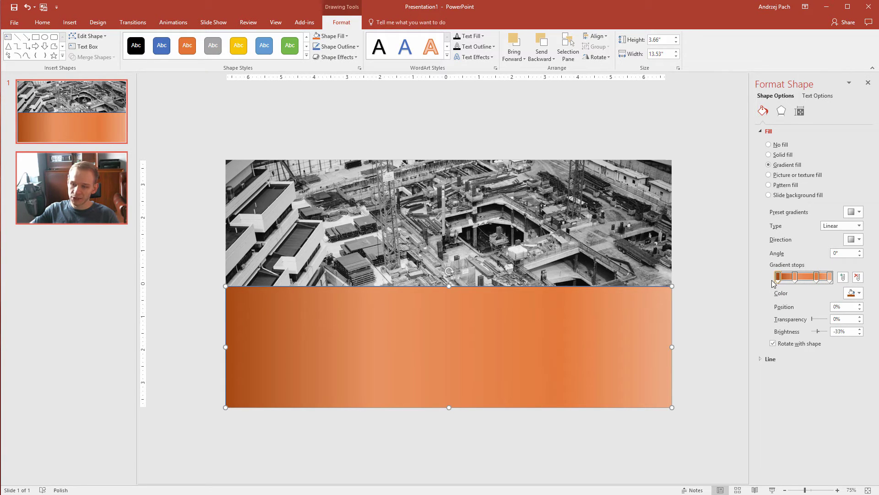
left_click(794, 277)
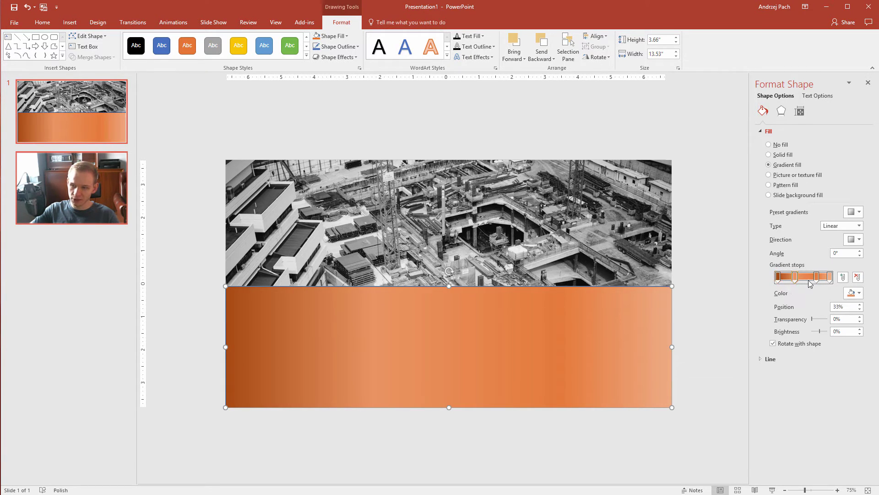
left_click(777, 277)
left_click_drag(812, 319, 820, 319)
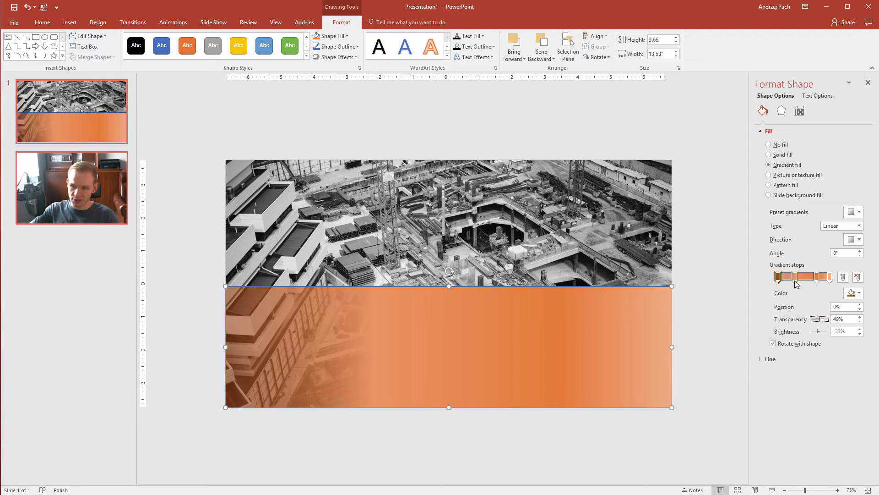
left_click(796, 278)
left_click(853, 292)
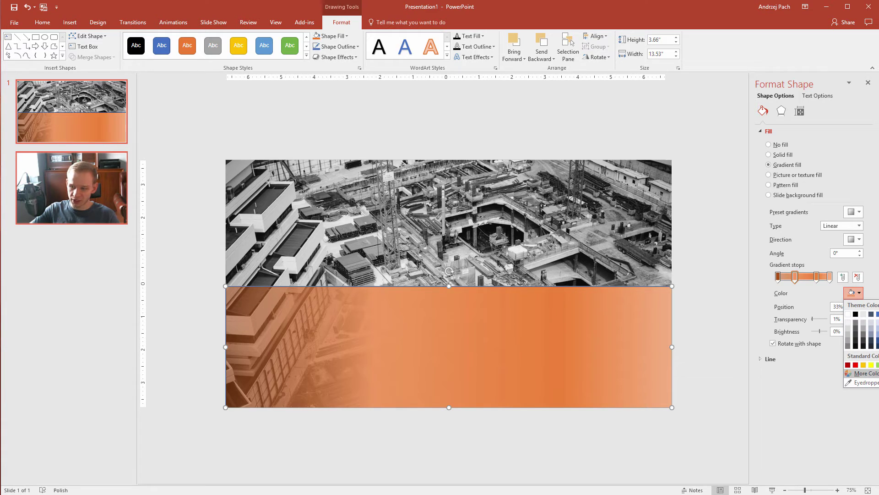
Colour the middle 33% gradient stop bright yellow with the custom colour picker
left_click(865, 373)
left_click_drag(440, 155, 478, 168)
left_click(419, 214)
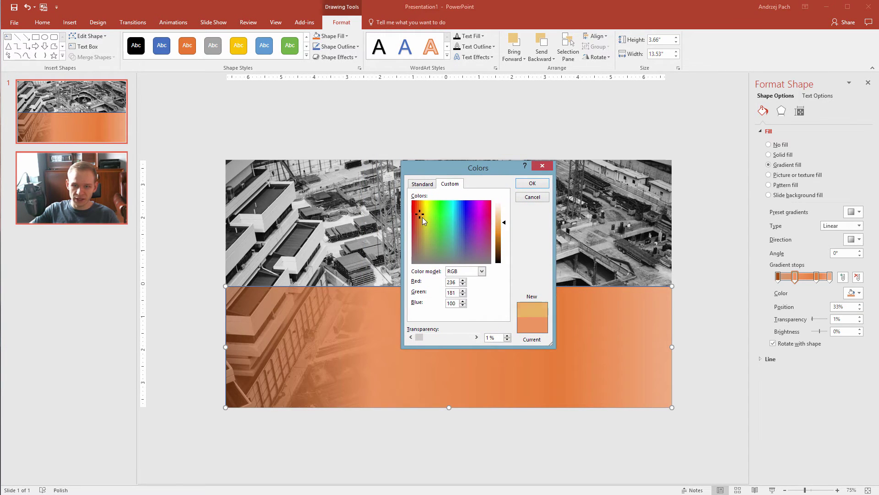
left_click_drag(422, 219, 424, 200)
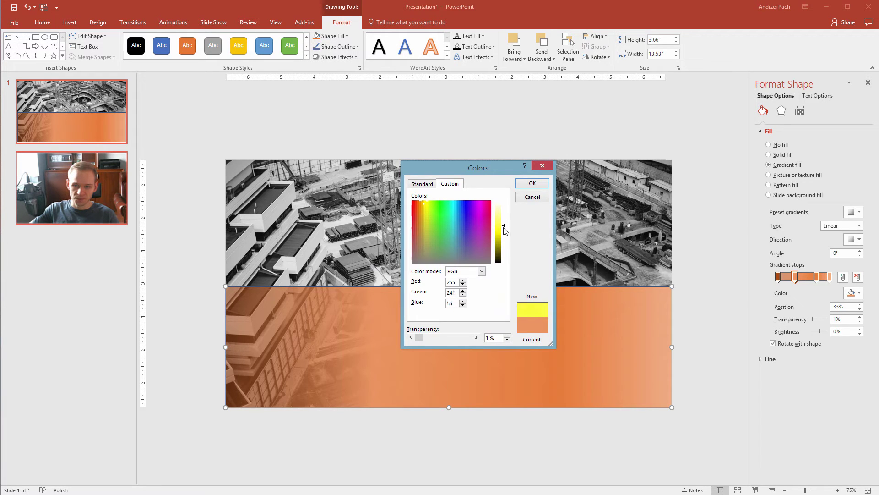
left_click(532, 183)
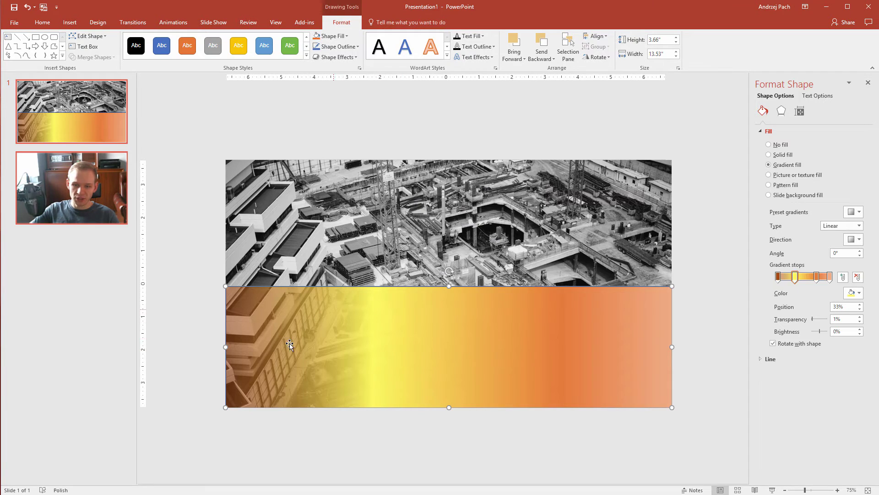
Make the yellow stop 27% transparent and remove the orange stop from the gradient
left_click(796, 278)
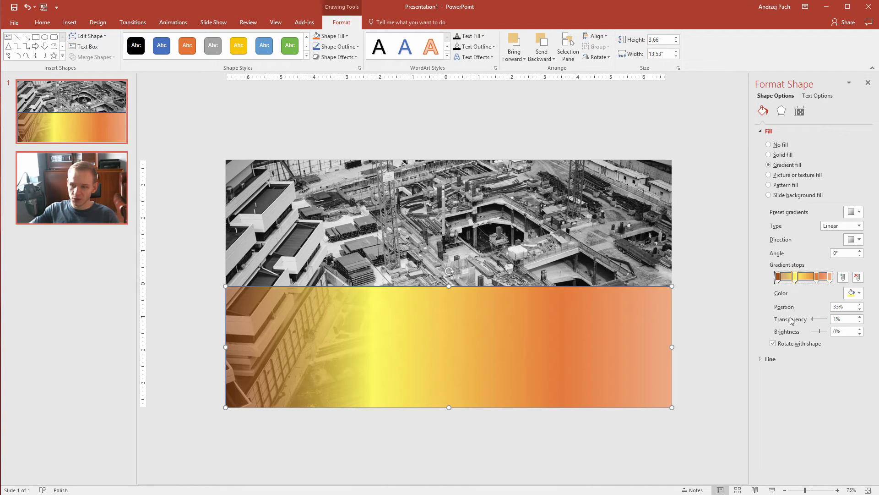
left_click_drag(812, 321, 818, 322)
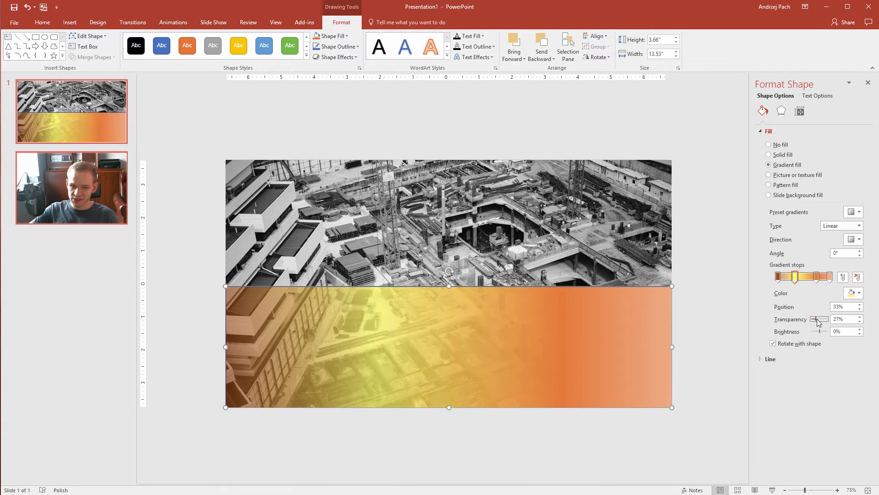
left_click_drag(818, 278, 800, 280)
Colour the 100% gradient stop red and make it 24% transparent
left_click(830, 277)
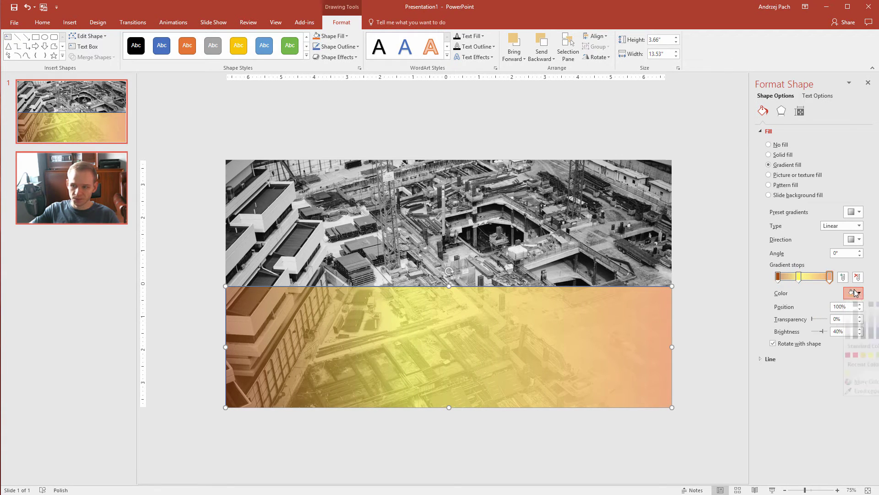
left_click(854, 293)
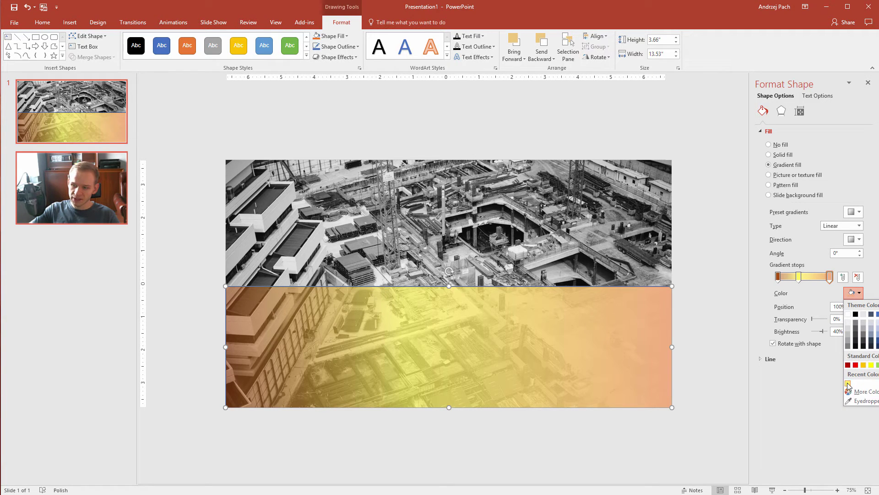
left_click(849, 383)
left_click(852, 296)
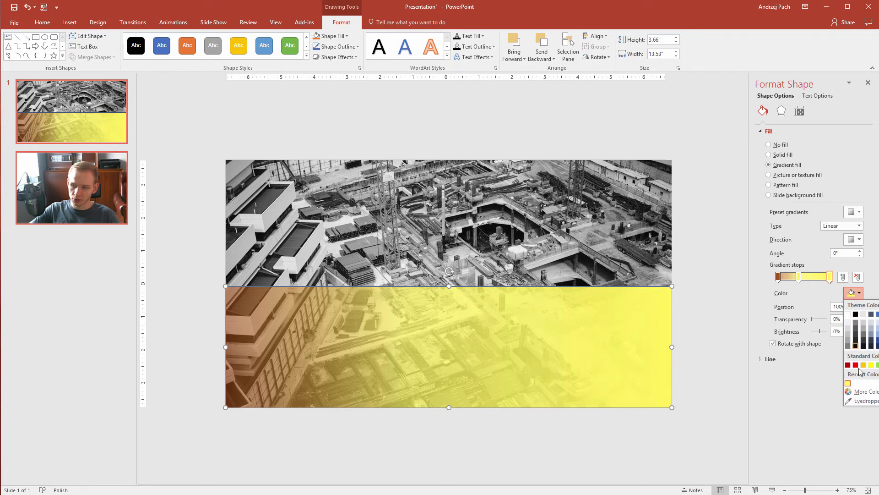
left_click(863, 395)
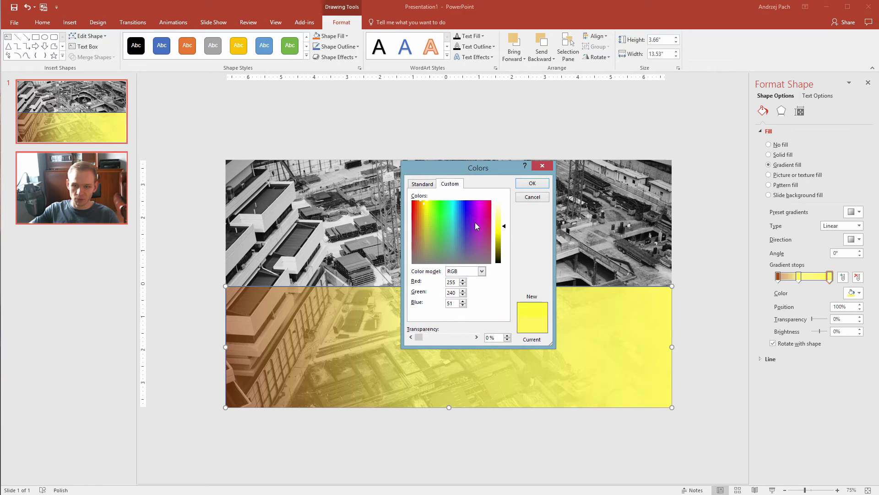
left_click_drag(427, 212, 401, 210)
left_click(532, 184)
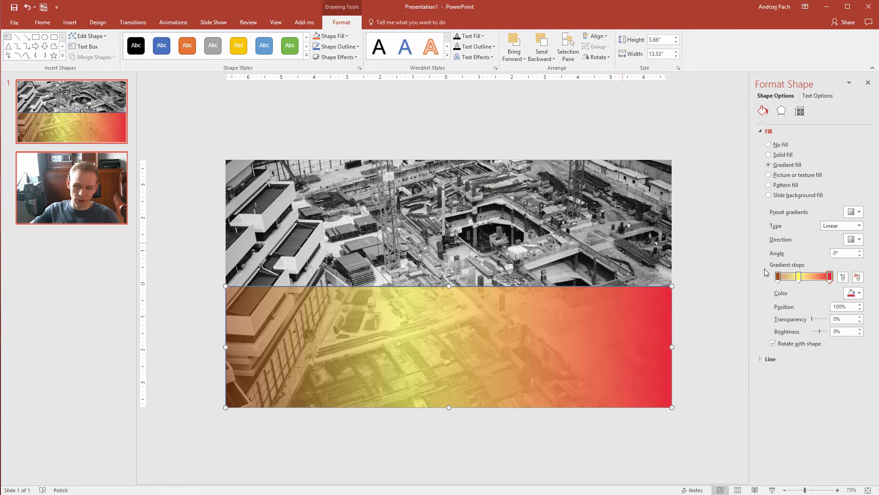
mouse_move(812, 319)
left_mouse_down()
mouse_move(819, 323)
mouse_move(812, 319)
left_mouse_up()
Lower the 0% stop's transparency to 33%
left_click(798, 276)
left_click(777, 277)
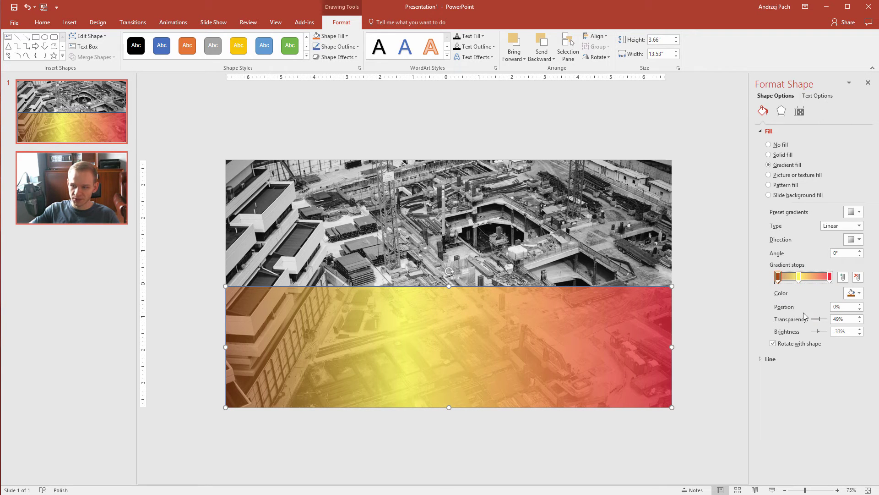
left_click(819, 319)
left_click_drag(819, 323, 817, 323)
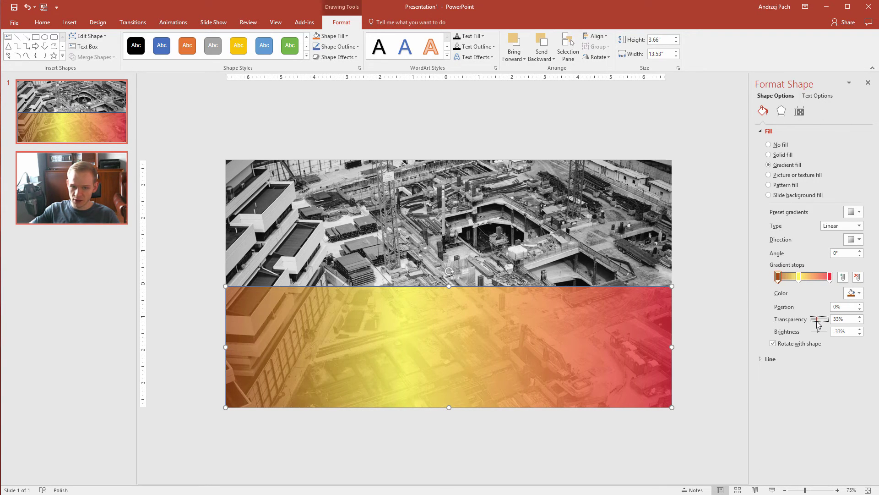
Select the gradient band and set its Shape Outline to No Outline
left_click(682, 382)
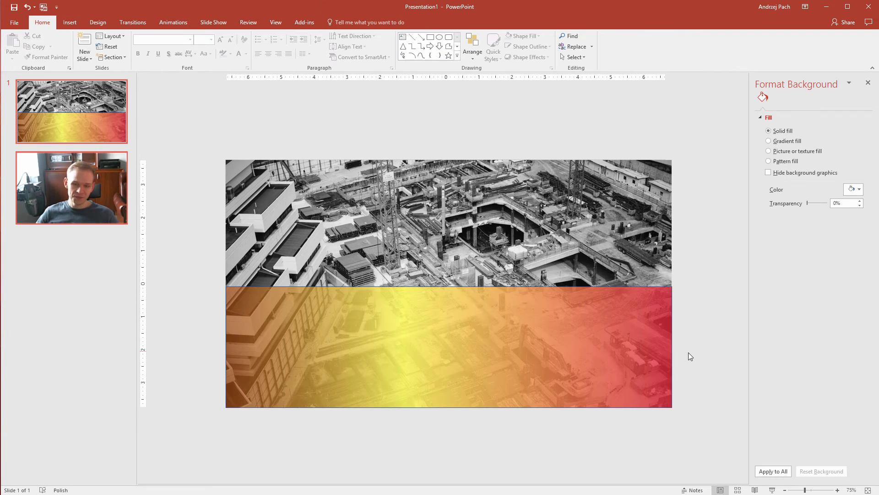
left_click(526, 332)
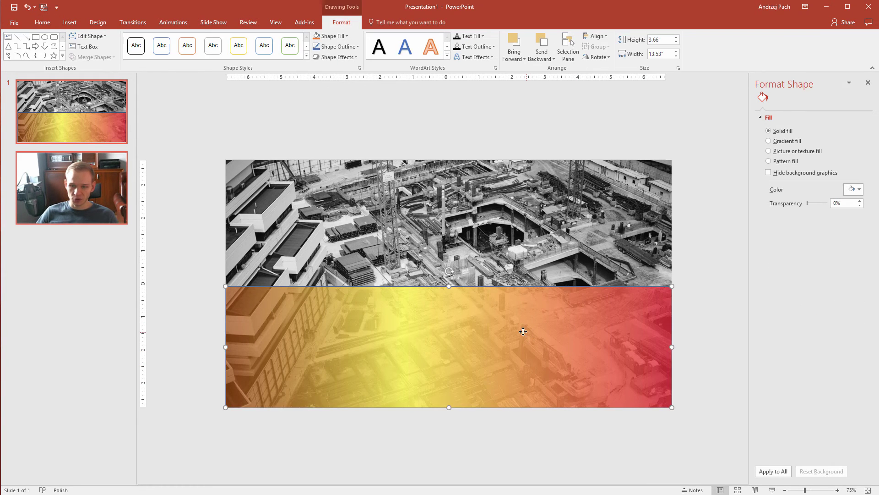
left_click(338, 46)
left_click(360, 147)
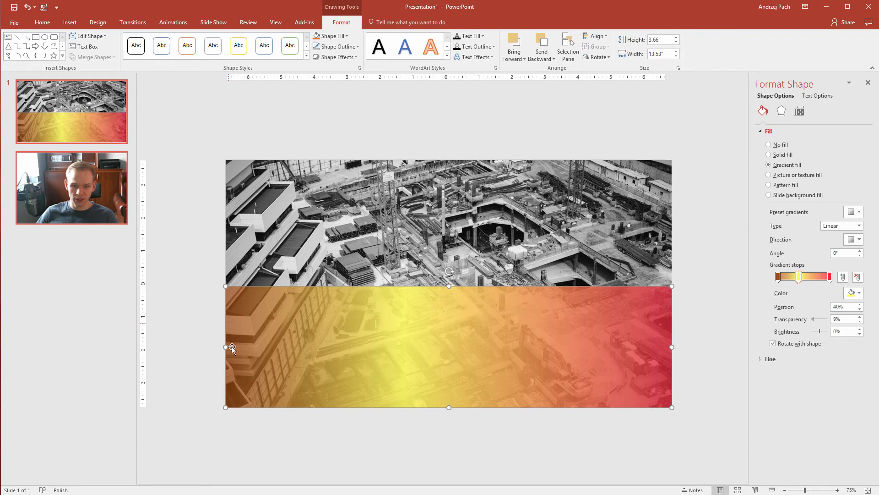
left_click(451, 417)
Reselect the band and apply No Outline again from the Drawing Tools Format tab
scroll(456, 279, "up", 3)
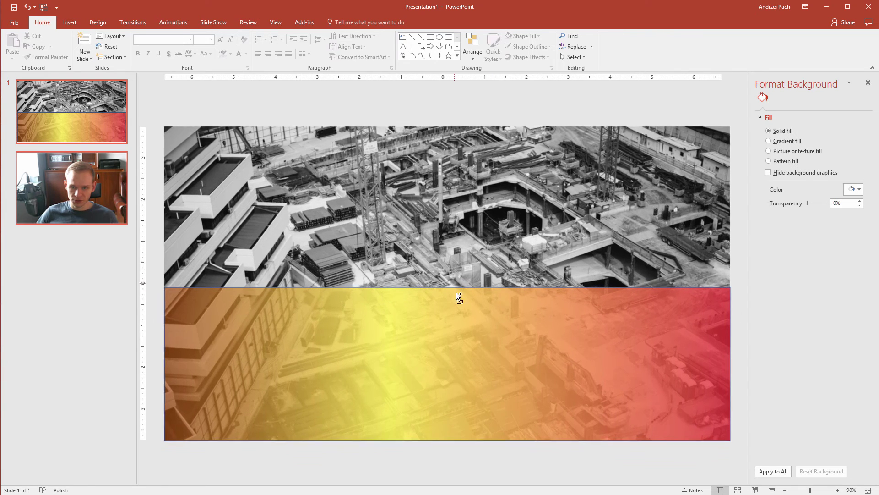
left_click(451, 320)
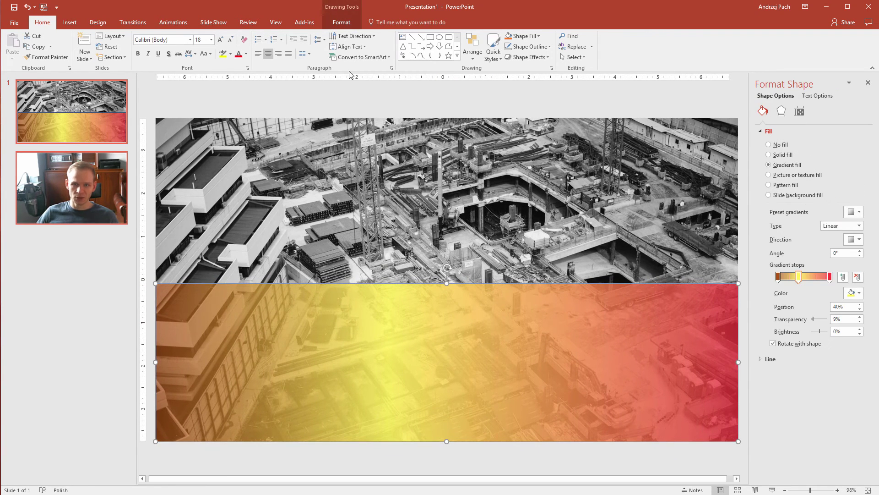
left_click(342, 22)
left_click(337, 46)
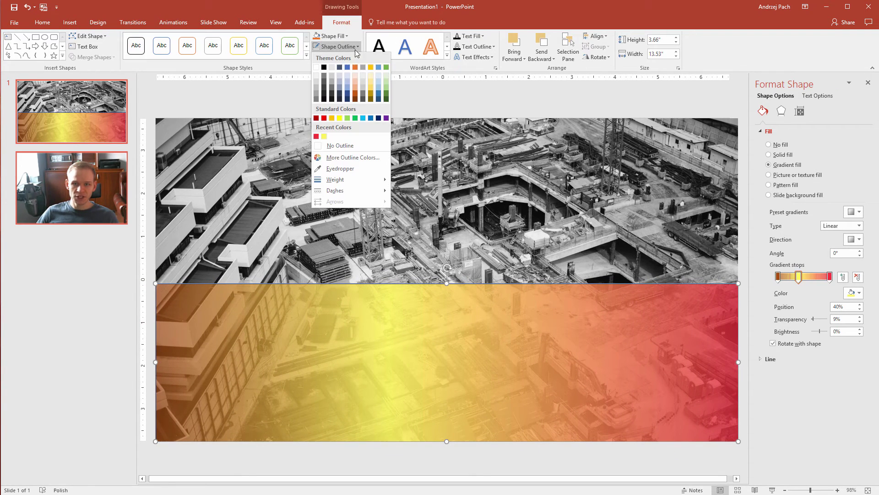
left_click(339, 156)
scroll(525, 344, "down", 3, "ctrl")
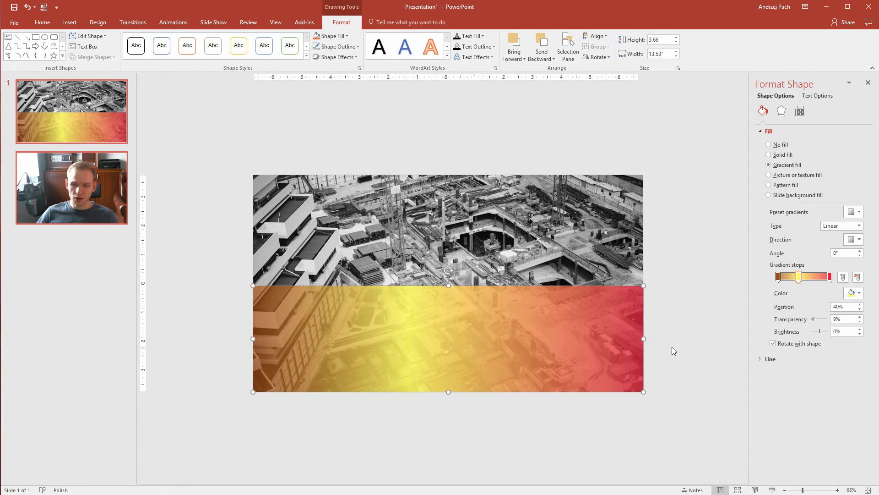
Undo the accidental move of the gradient band and deselect it
left_click(671, 348)
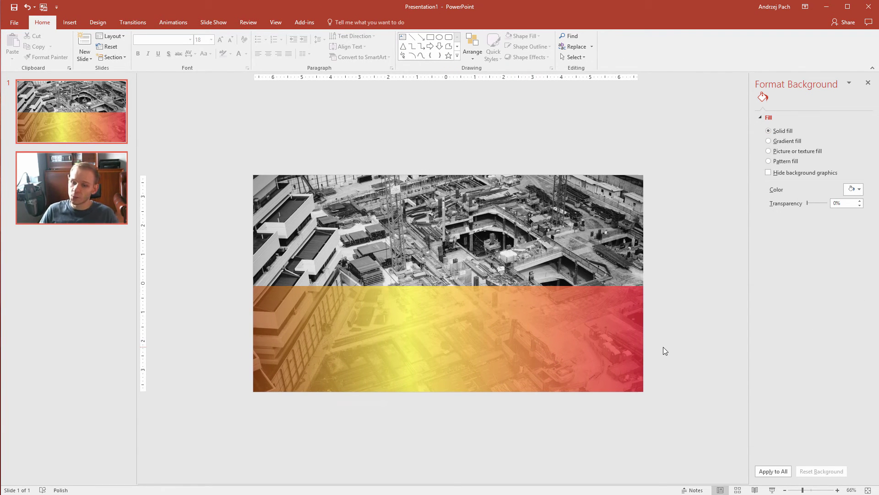
mouse_move(494, 324)
left_mouse_down()
mouse_move(619, 422)
mouse_move(608, 416)
left_mouse_up()
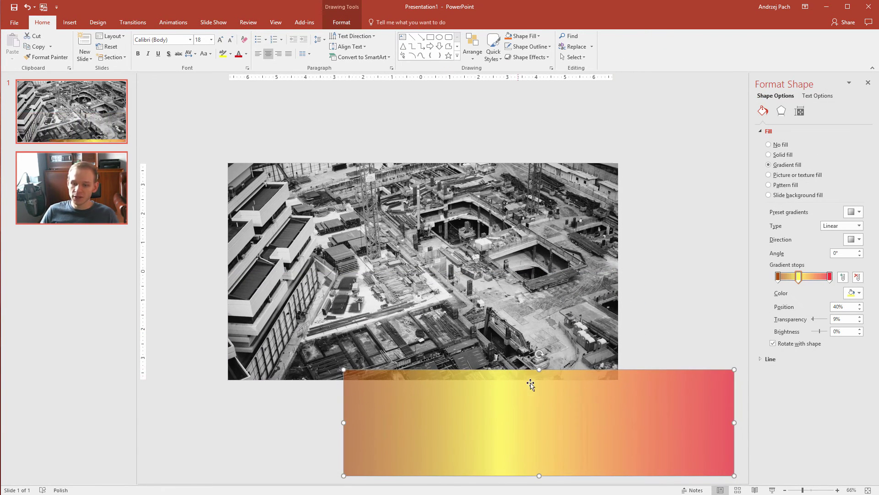
key("ctrl+z")
left_click(697, 372)
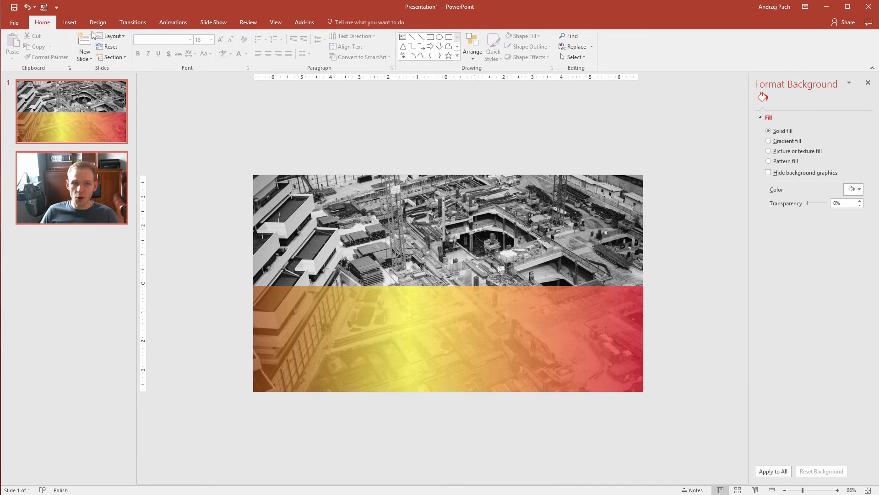
Draw a text box on the gradient band containing 'CONSTRUCTION SITE'
left_click(69, 22)
left_click(394, 45)
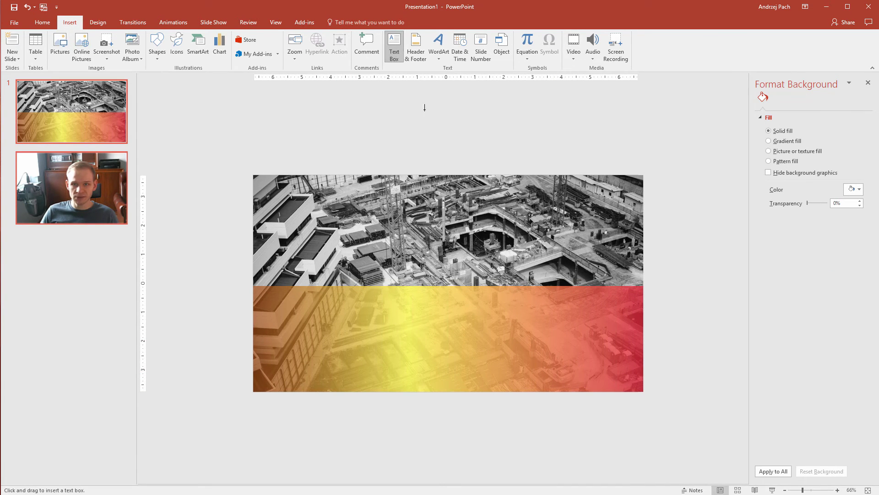
left_click_drag(439, 314, 584, 350)
type("CO")
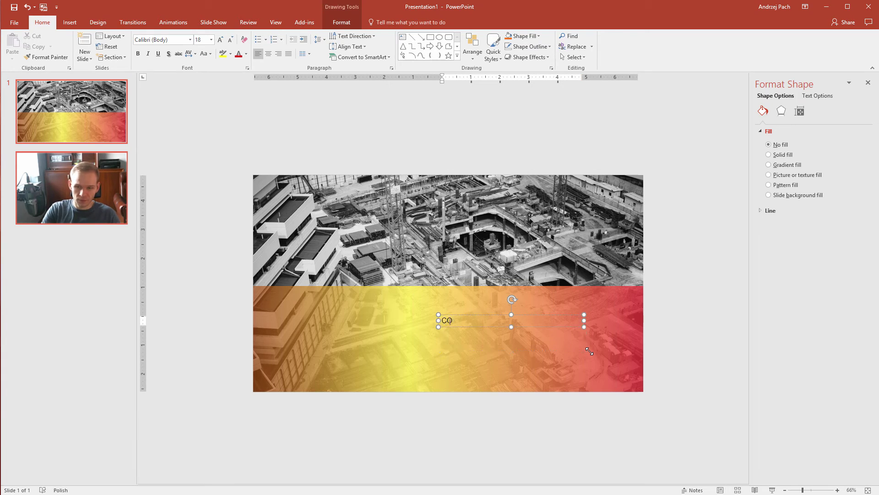
type("NSTRUCTION SITE")
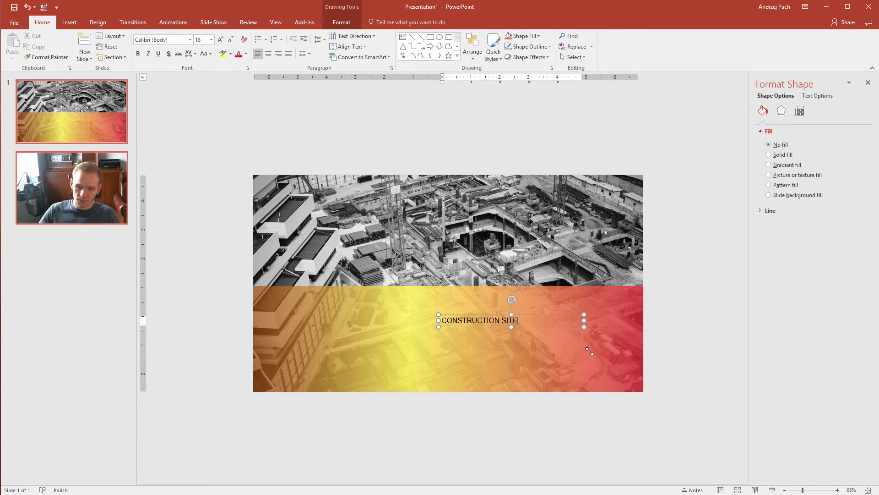
key("ctrl+a")
key("ctrl+c")
Apply white shadowed Lato Black 36 formatting to the text and Ctrl-drag a copy below
key("Escape")
key("Escape")
left_click_drag(572, 311, 572, 306)
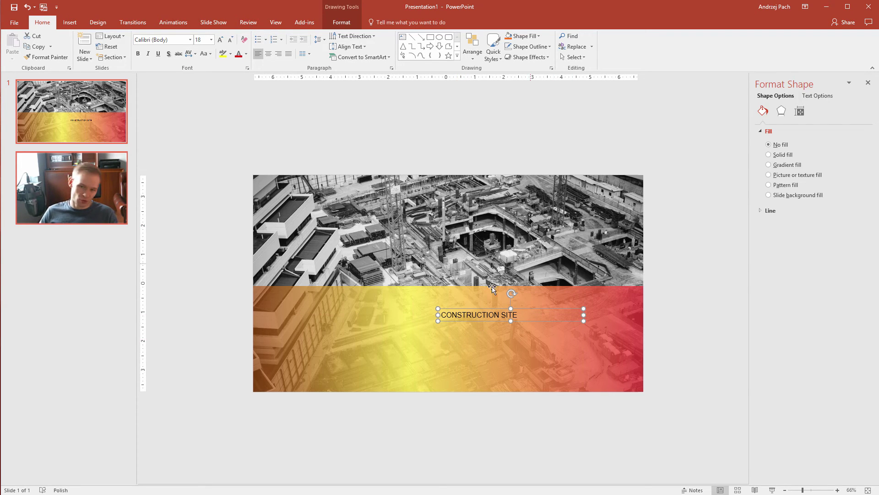
key("ctrl+v")
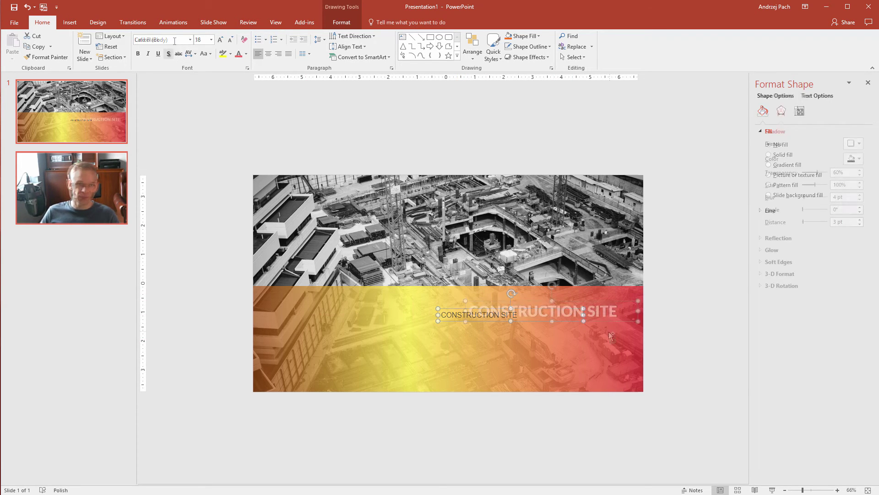
left_click_drag(580, 322, 582, 346)
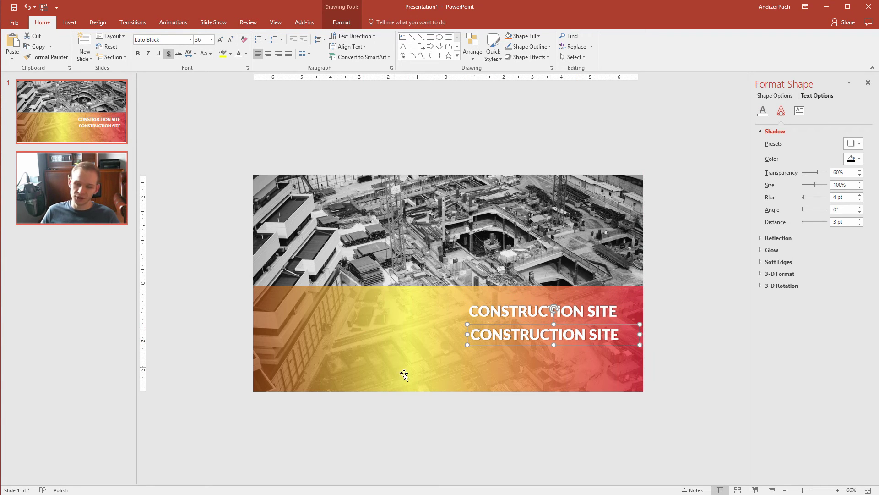
Start inserting a star from the Shapes gallery, undoing an accidental move of the gradient band
left_click(70, 22)
left_click(157, 46)
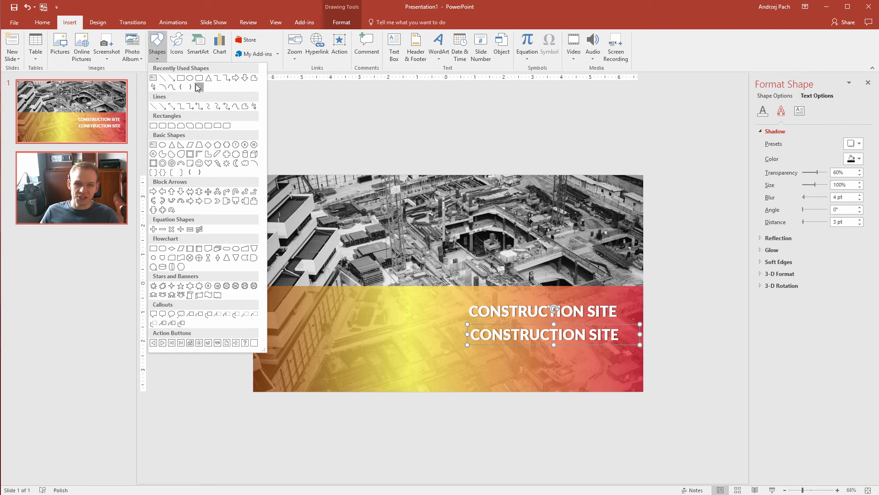
left_click(199, 84)
left_click(158, 48)
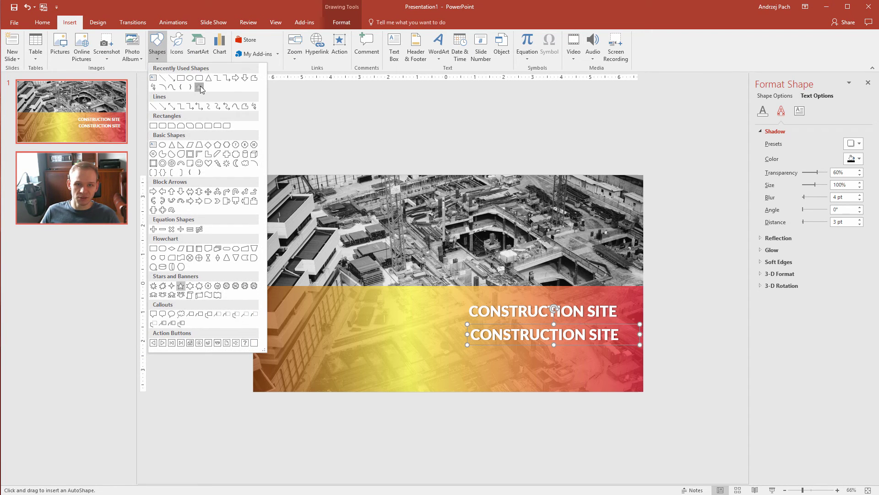
left_click(331, 183)
left_click_drag(383, 353, 424, 354)
key("ctrl+z")
left_click(255, 403)
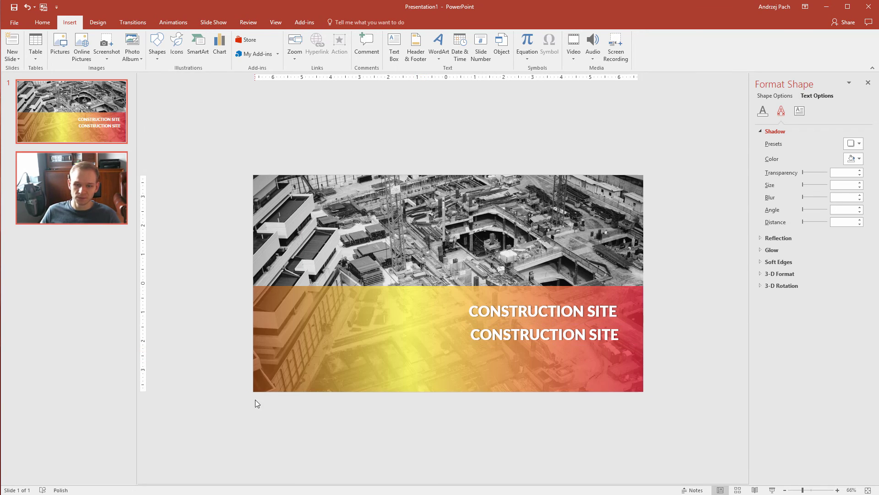
Draw a 5-point star below the slide and move it onto the left of the band
left_click(157, 46)
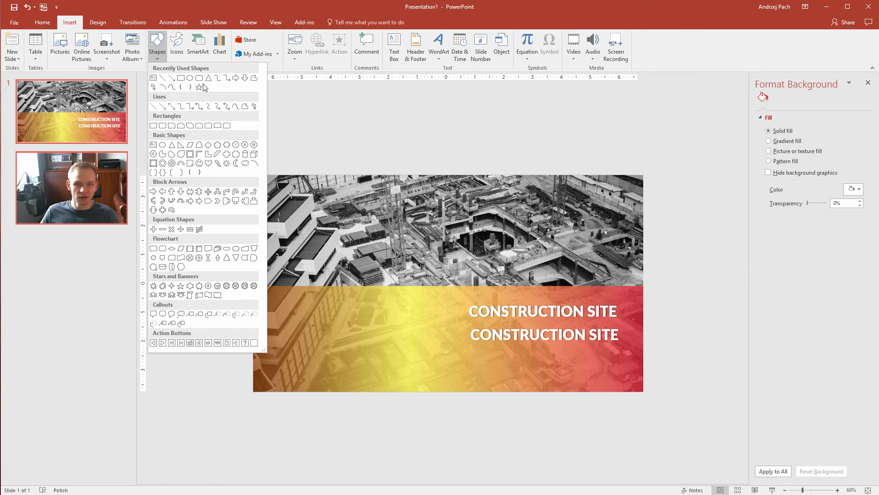
left_click(199, 86)
left_click_drag(294, 397, 373, 460)
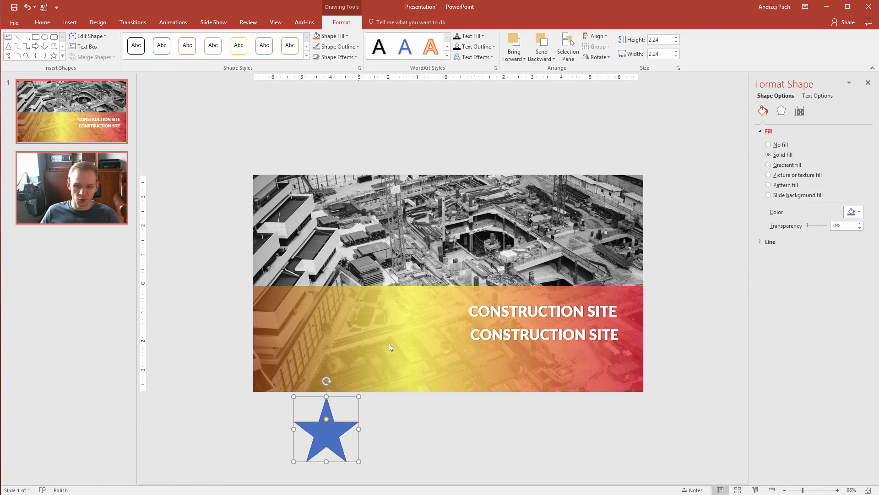
left_click_drag(333, 435, 366, 331)
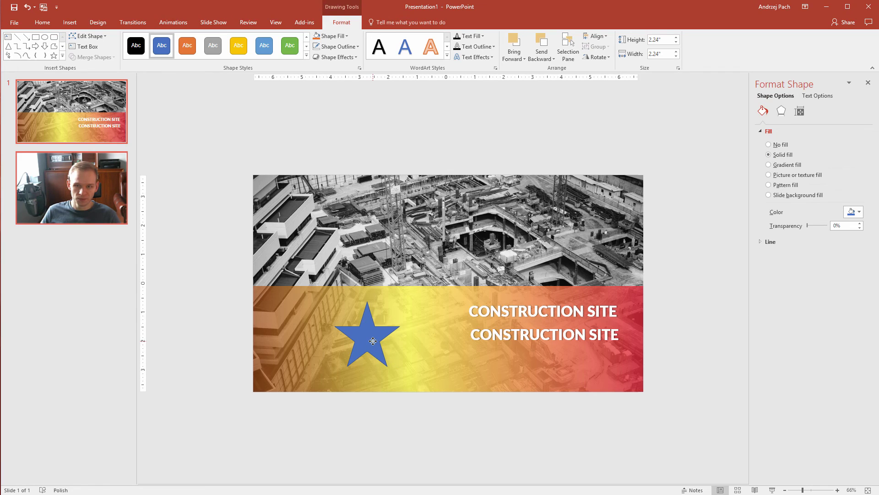
Fill the star white, shrink it to 1.91 inches, and give it a gradient fill
left_click(331, 35)
left_click(316, 57)
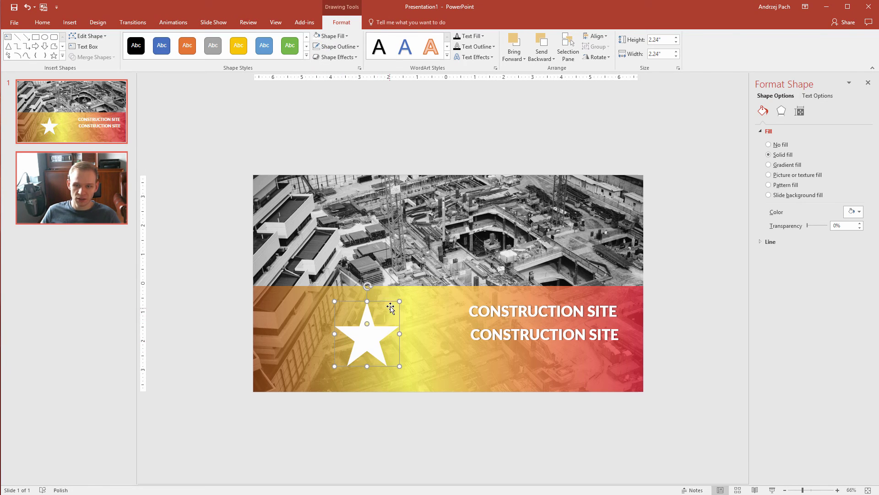
mouse_move(398, 300)
left_mouse_down()
mouse_move(379, 310)
mouse_move(388, 310)
left_mouse_up()
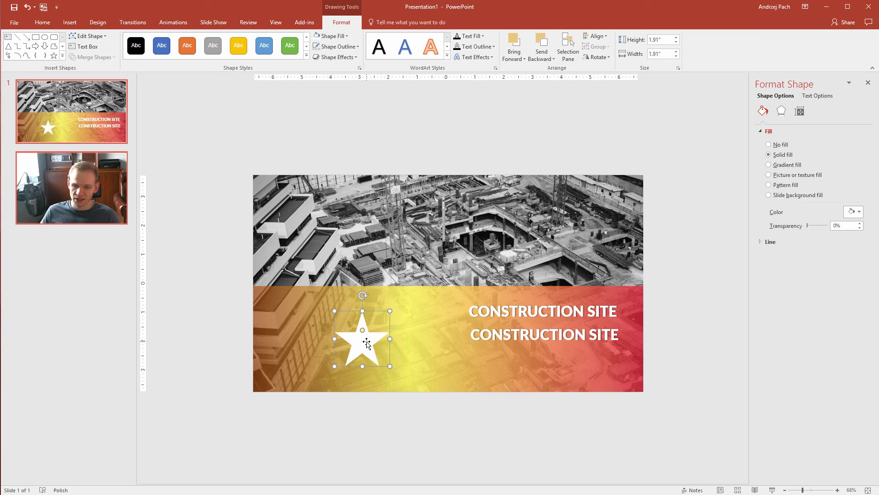
right_click(366, 344)
left_click(395, 338)
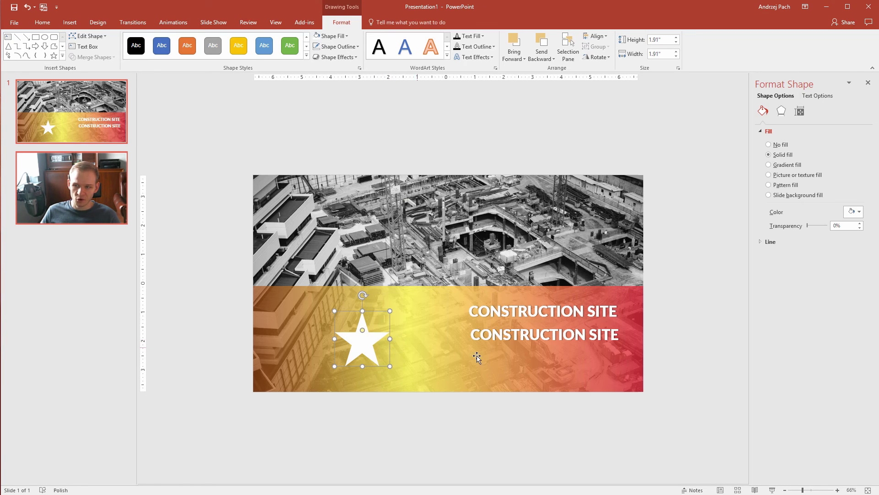
left_click(786, 166)
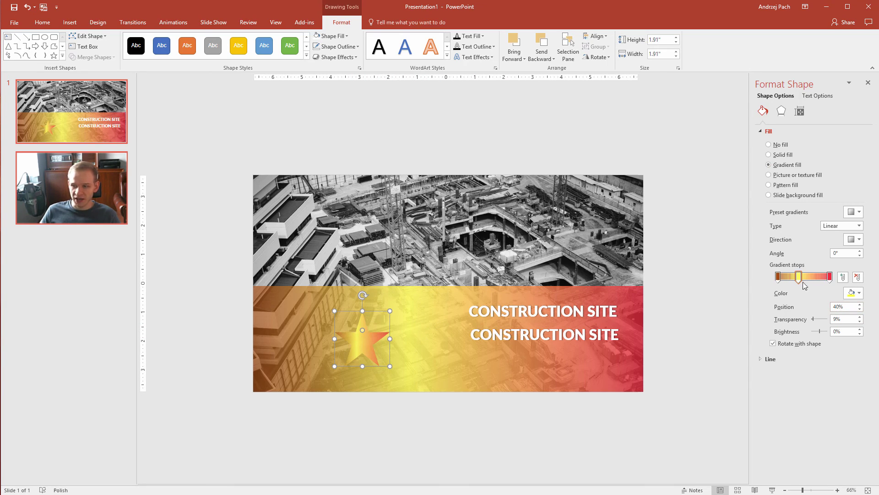
Remove the brown stop, set yellow to 27% and red to 12% transparency, then shift the star right
left_click(820, 319)
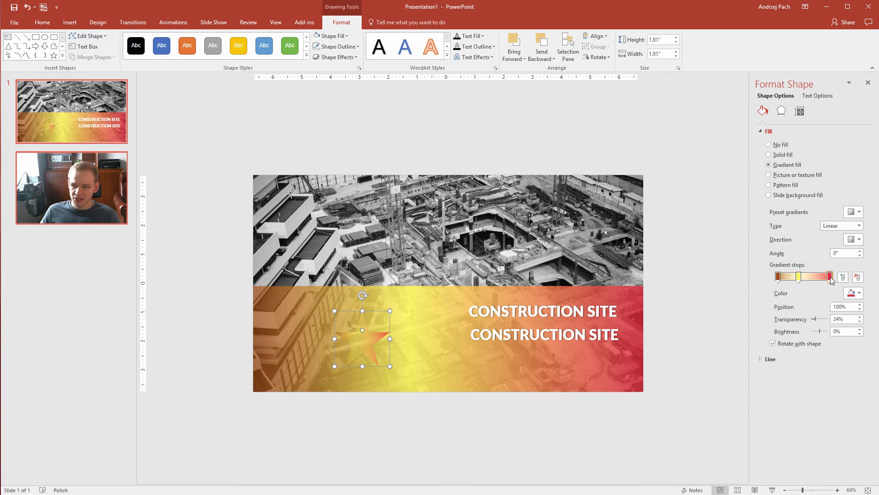
left_click(830, 277)
left_click_drag(816, 320, 813, 320)
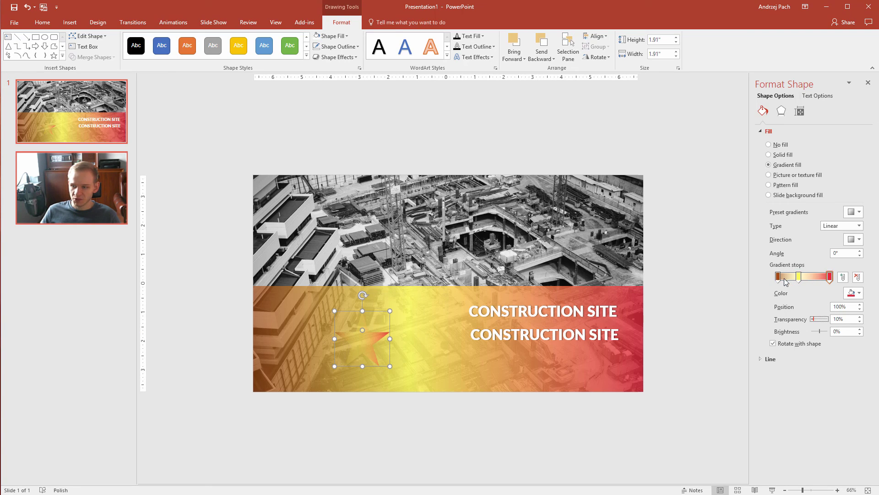
left_click_drag(781, 281, 757, 280)
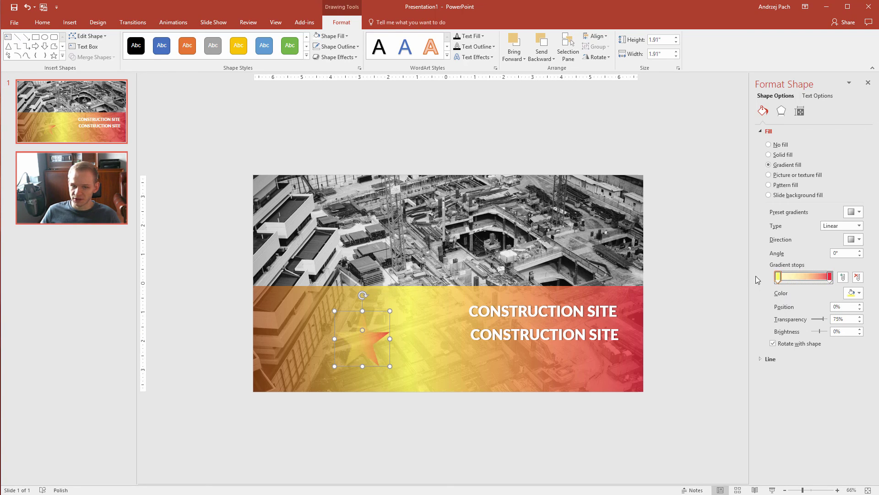
left_click_drag(818, 318, 816, 319)
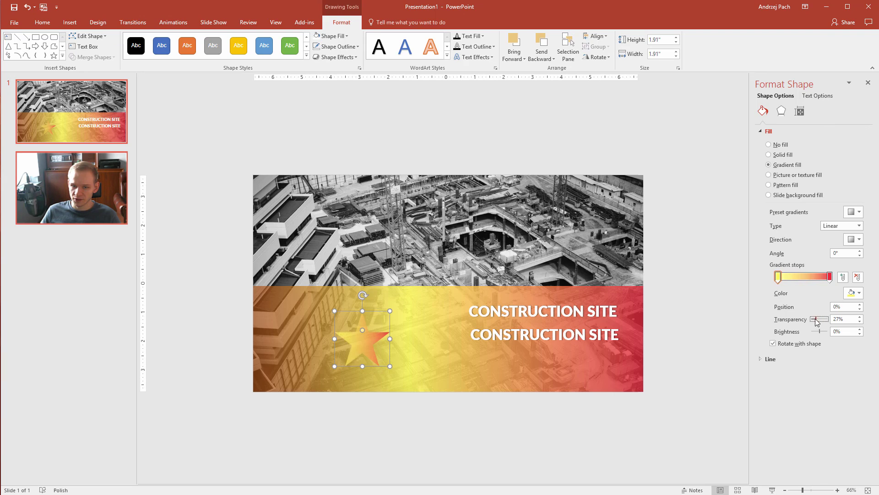
left_click_drag(353, 344, 291, 340)
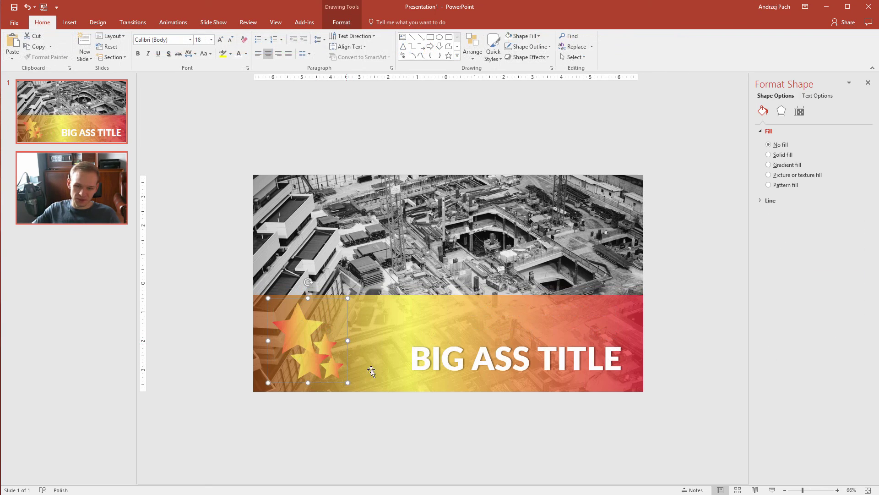
left_click(415, 430)
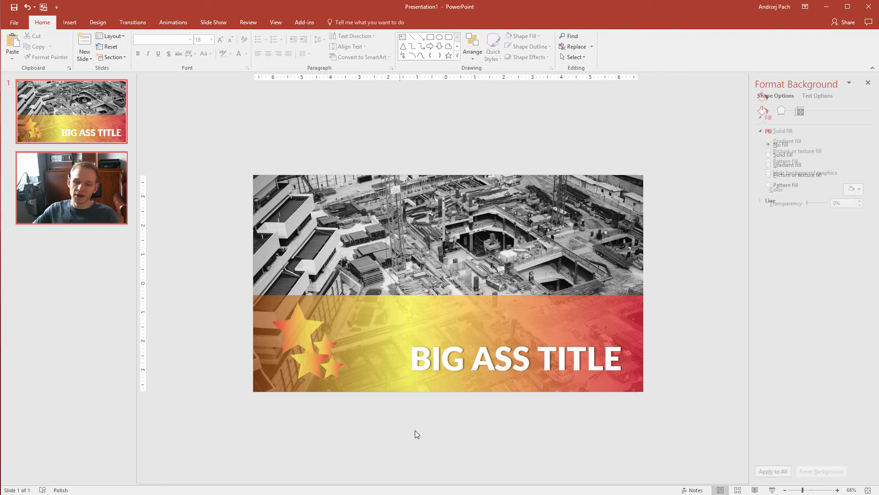